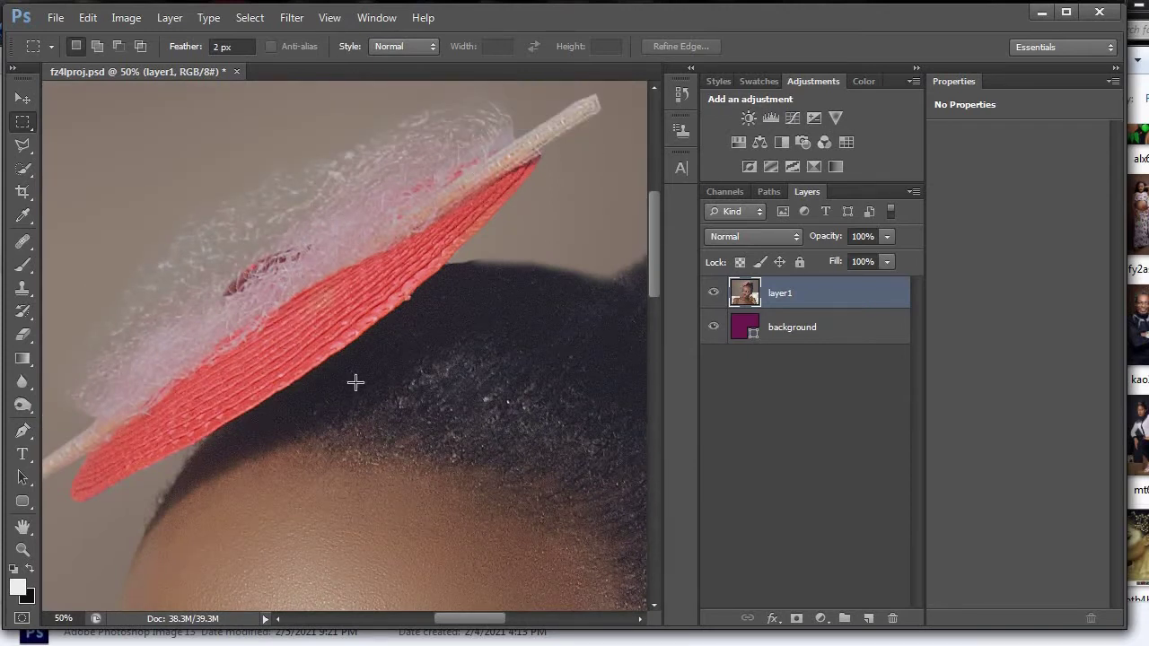
- Activate the Background Eraser tool for the portrait layer
{"action": "left_click_drag", "start_coordinate": [355, 382], "coordinate": [400, 390]}
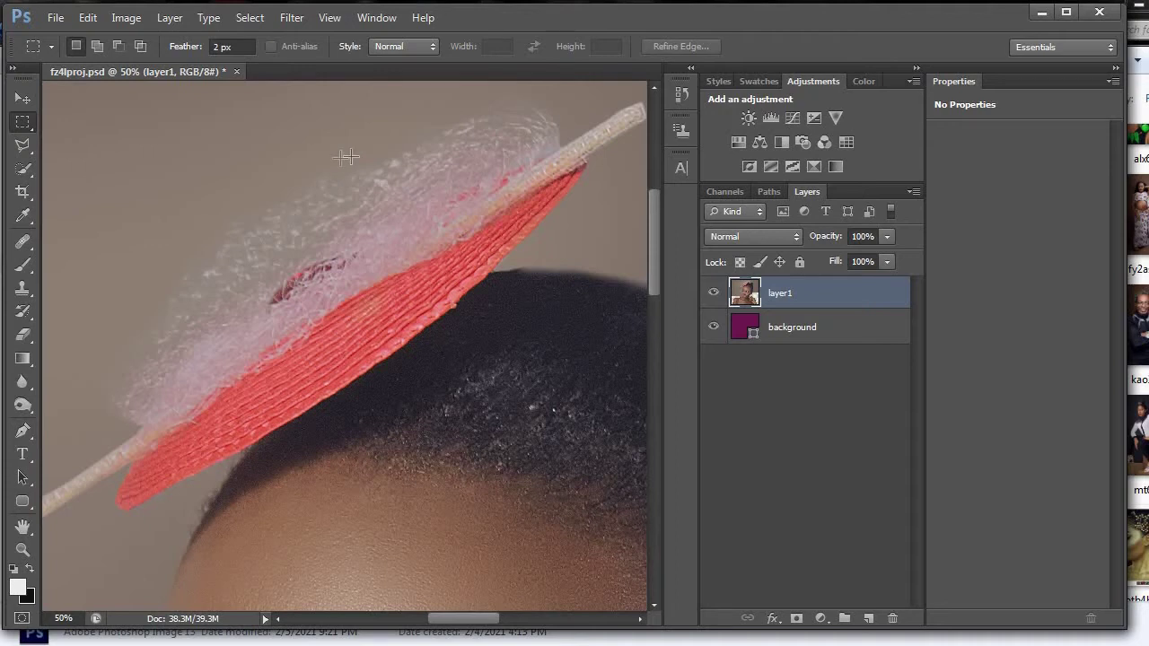
{"action": "left_click", "coordinate": [24, 335]}
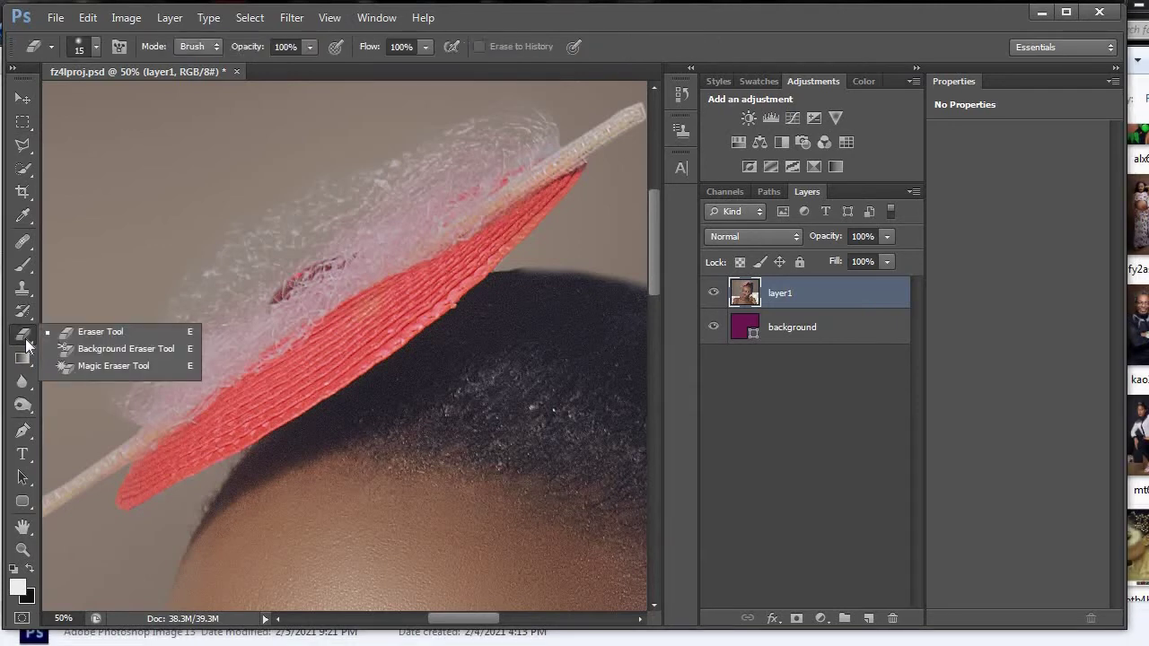
{"action": "left_click", "coordinate": [107, 350]}
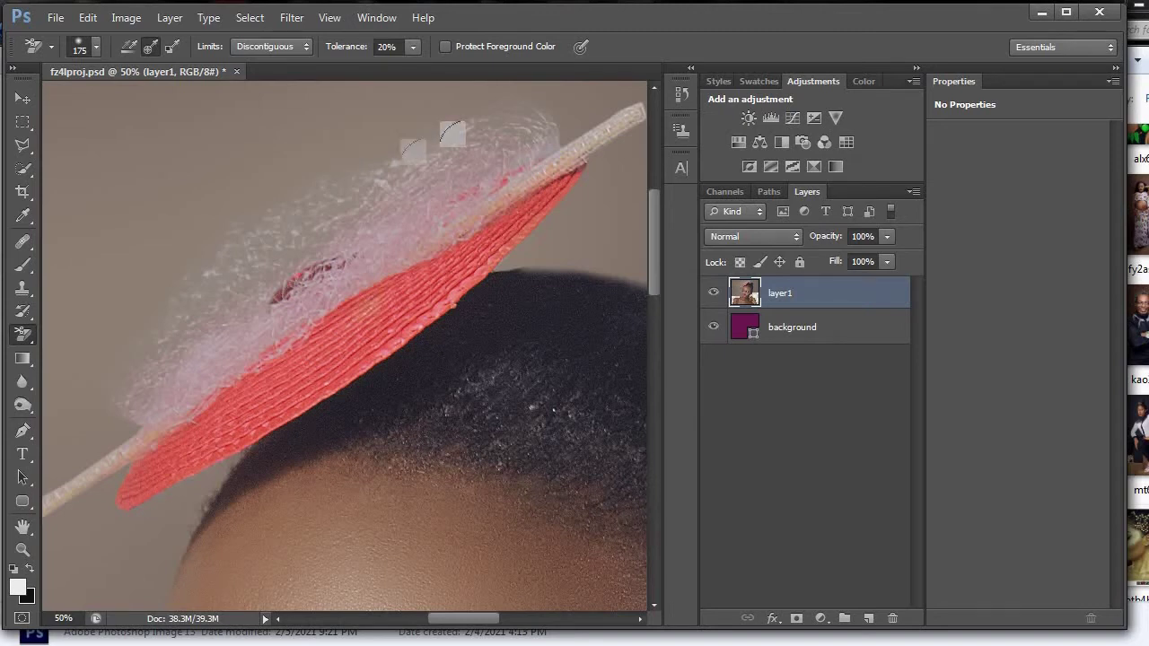
{"action": "mouse_move", "coordinate": [658, 204]}
{"action": "left_mouse_down"}
{"action": "mouse_move", "coordinate": [657, 215]}
{"action": "mouse_move", "coordinate": [656, 175]}
{"action": "mouse_move", "coordinate": [657, 201]}
{"action": "left_mouse_up"}
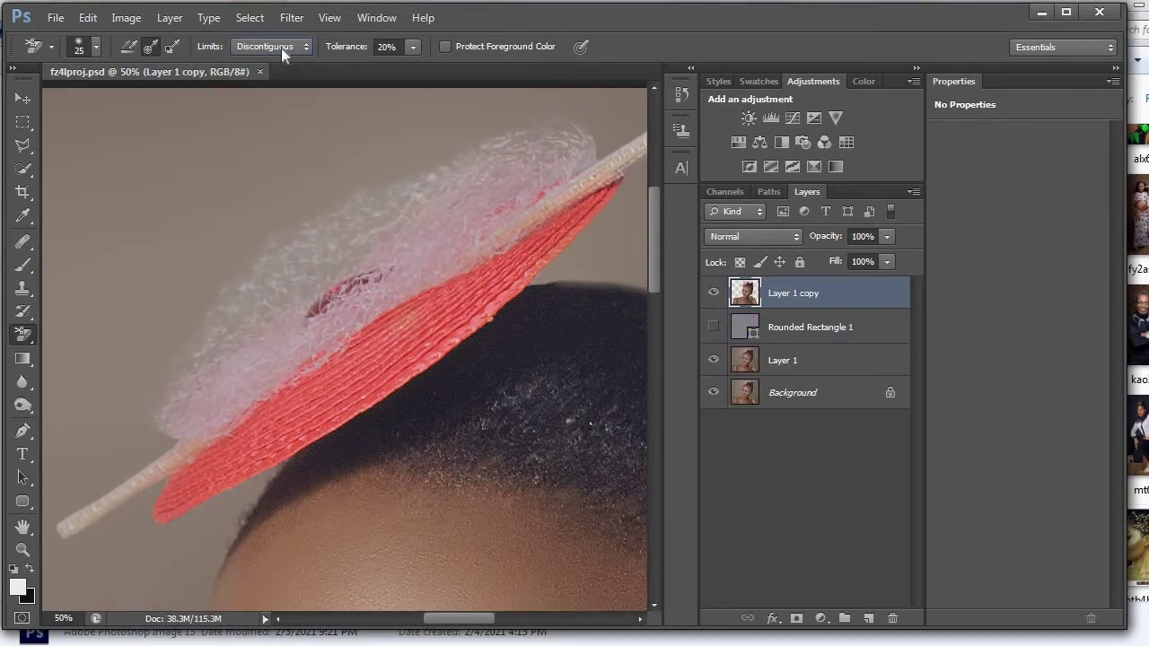
- Try the Contiguous and Find Edges limits for the Background Eraser, and return the limits to Discontiguous
{"action": "left_click", "coordinate": [281, 47]}
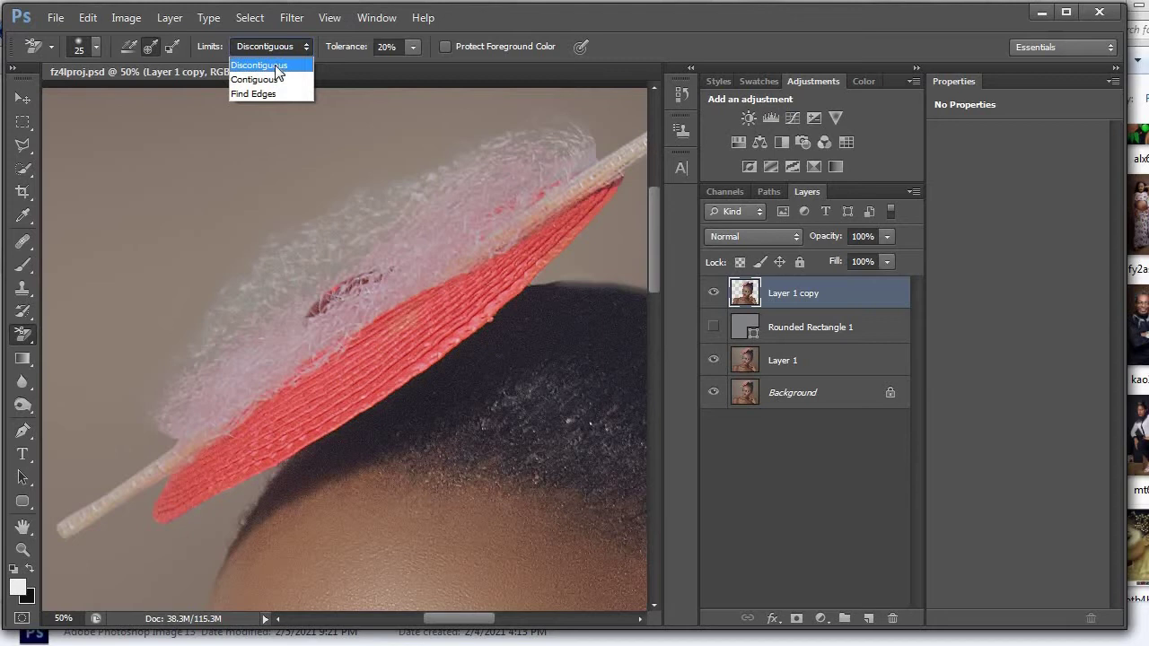
{"action": "left_click", "coordinate": [278, 68]}
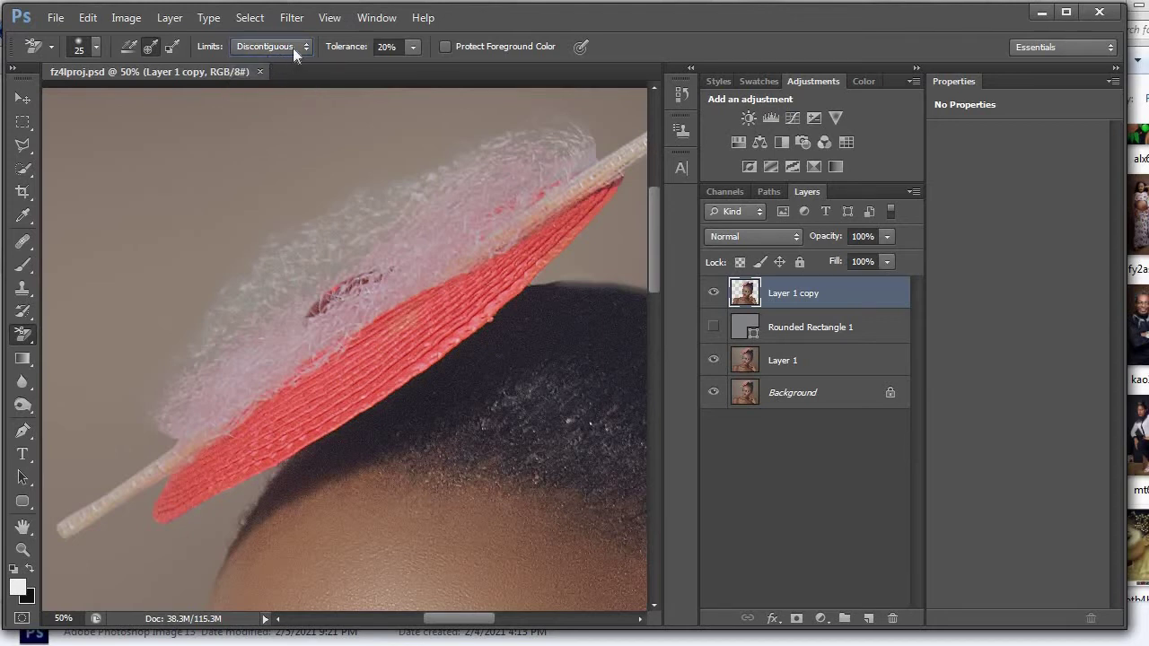
{"action": "left_click", "coordinate": [298, 48]}
{"action": "left_click", "coordinate": [280, 80]}
{"action": "left_click", "coordinate": [286, 45]}
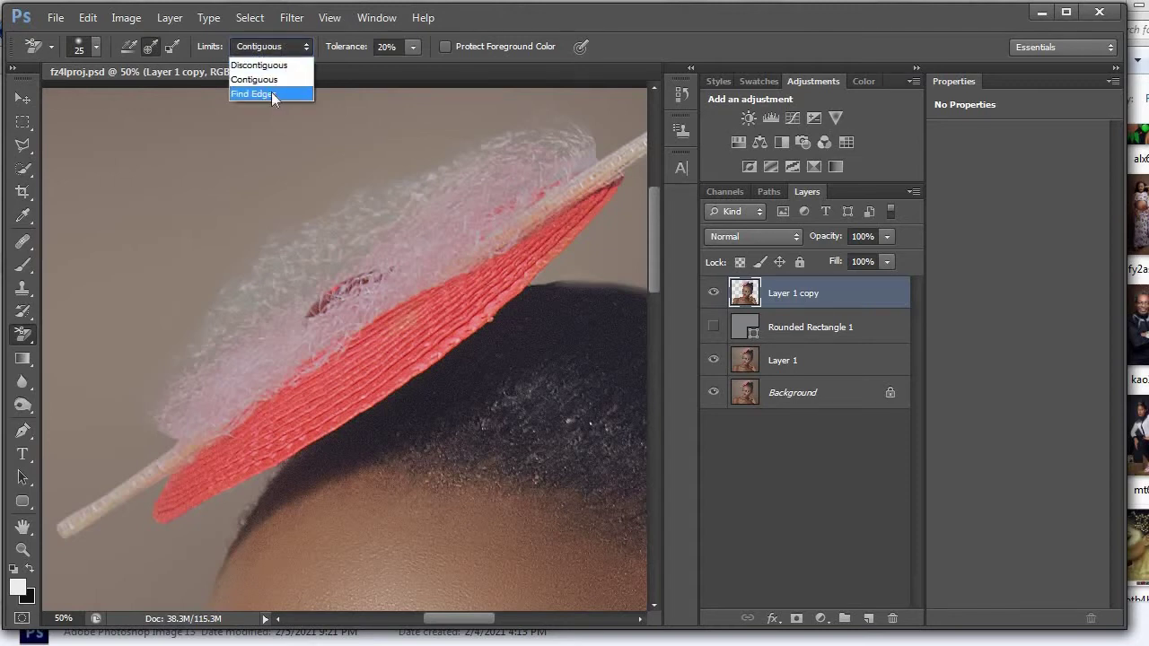
{"action": "left_click", "coordinate": [271, 92]}
{"action": "left_click", "coordinate": [283, 48]}
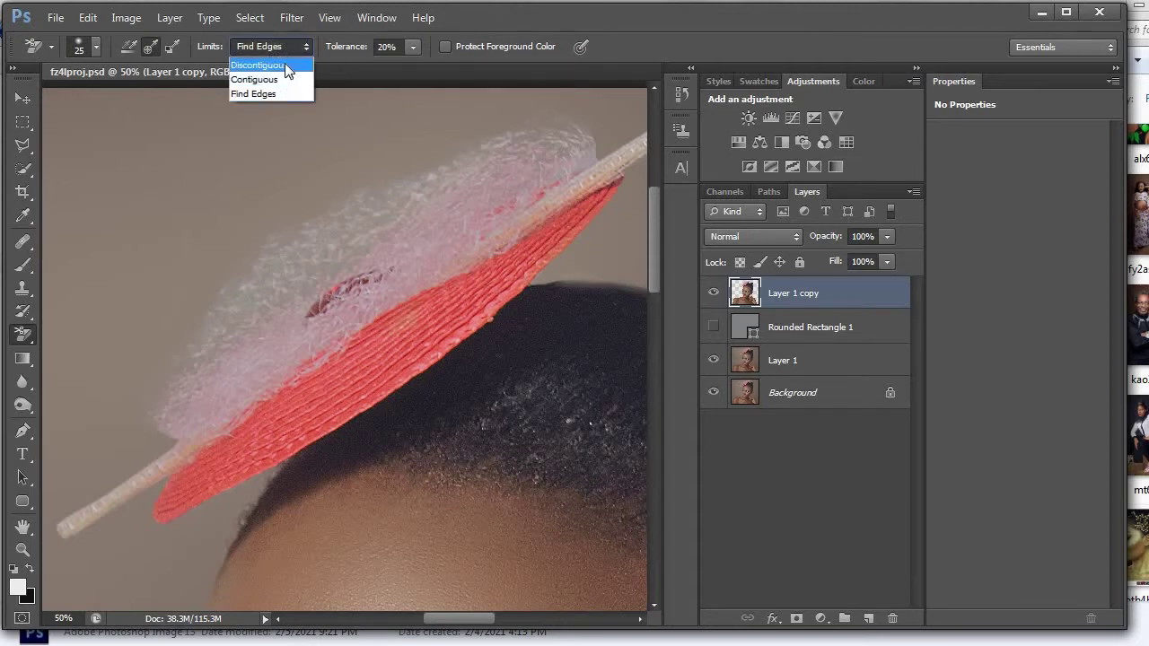
{"action": "left_click", "coordinate": [284, 65]}
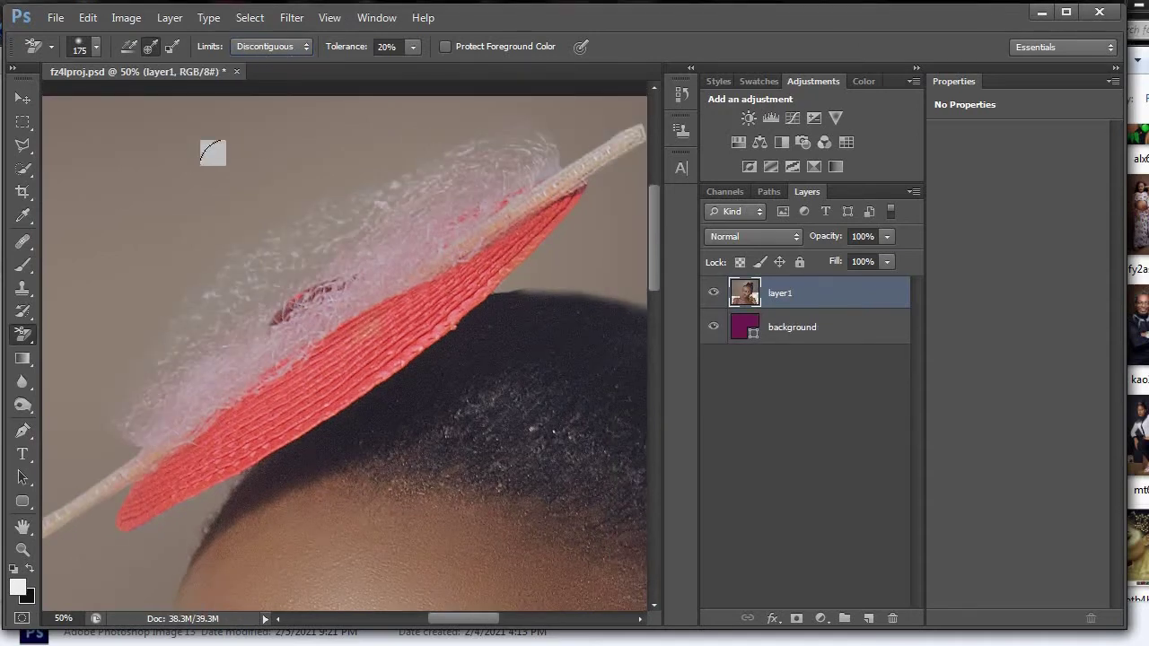
- Reduce the eraser brush to 100 px and erase the grey backdrop along the hat's feathery netting
{"action": "key", "text": "bracketleft"}
{"action": "key", "text": "bracketleft"}
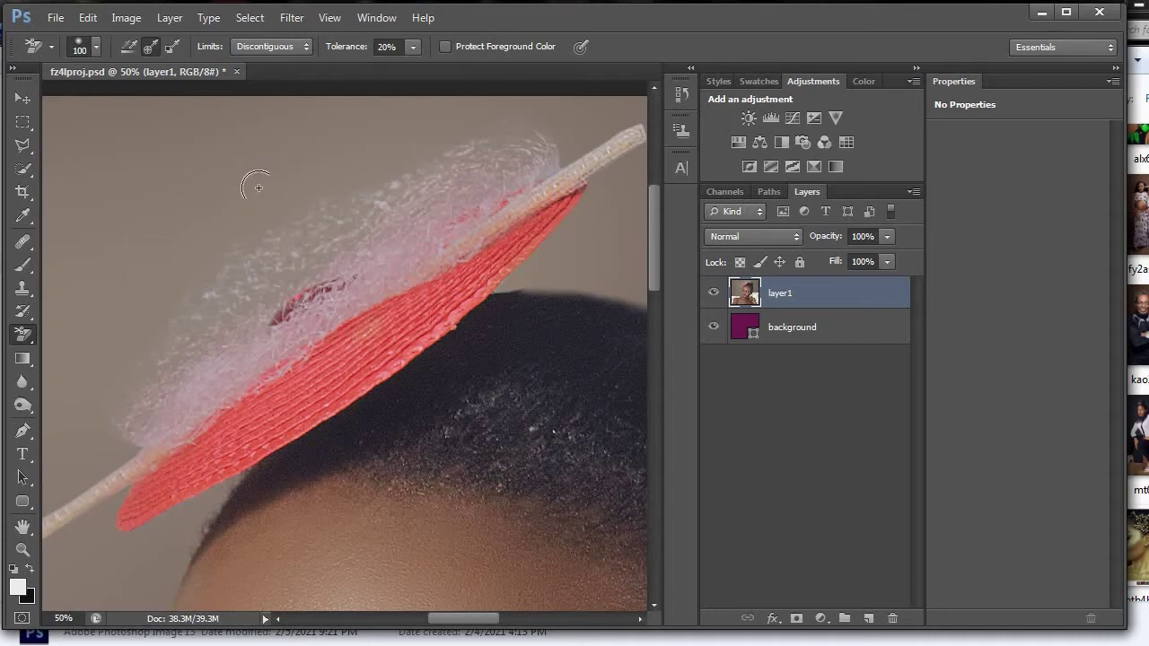
{"action": "left_click", "coordinate": [257, 187]}
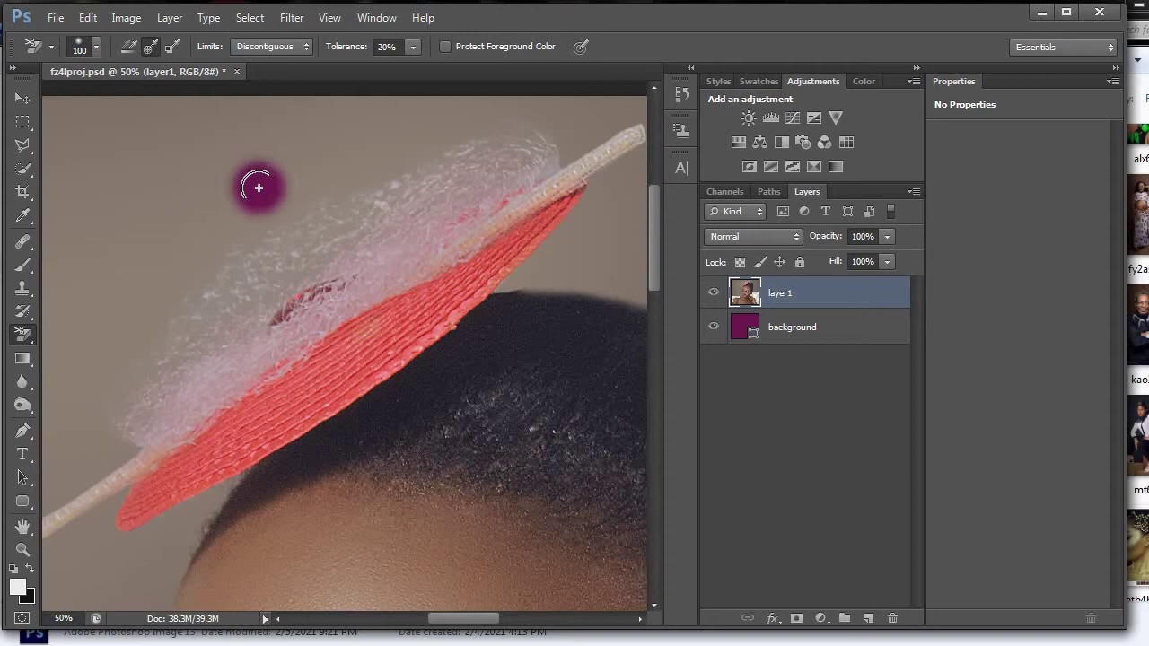
{"action": "mouse_move", "coordinate": [270, 189]}
{"action": "left_mouse_down"}
{"action": "mouse_move", "coordinate": [340, 224]}
{"action": "mouse_move", "coordinate": [459, 158]}
{"action": "mouse_move", "coordinate": [535, 143]}
{"action": "mouse_move", "coordinate": [408, 167]}
{"action": "mouse_move", "coordinate": [347, 196]}
{"action": "mouse_move", "coordinate": [309, 251]}
{"action": "mouse_move", "coordinate": [244, 283]}
{"action": "mouse_move", "coordinate": [109, 407]}
{"action": "mouse_move", "coordinate": [199, 295]}
{"action": "mouse_move", "coordinate": [323, 217]}
{"action": "mouse_move", "coordinate": [234, 240]}
{"action": "mouse_move", "coordinate": [277, 262]}
{"action": "mouse_move", "coordinate": [339, 240]}
{"action": "mouse_move", "coordinate": [222, 311]}
{"action": "mouse_move", "coordinate": [107, 428]}
{"action": "mouse_move", "coordinate": [165, 395]}
{"action": "mouse_move", "coordinate": [247, 305]}
{"action": "mouse_move", "coordinate": [381, 202]}
{"action": "mouse_move", "coordinate": [530, 159]}
{"action": "mouse_move", "coordinate": [560, 134]}
{"action": "mouse_move", "coordinate": [543, 107]}
{"action": "mouse_move", "coordinate": [238, 220]}
{"action": "mouse_move", "coordinate": [178, 274]}
{"action": "mouse_move", "coordinate": [100, 382]}
{"action": "mouse_move", "coordinate": [92, 411]}
{"action": "mouse_move", "coordinate": [133, 440]}
{"action": "mouse_move", "coordinate": [116, 406]}
{"action": "left_mouse_up"}
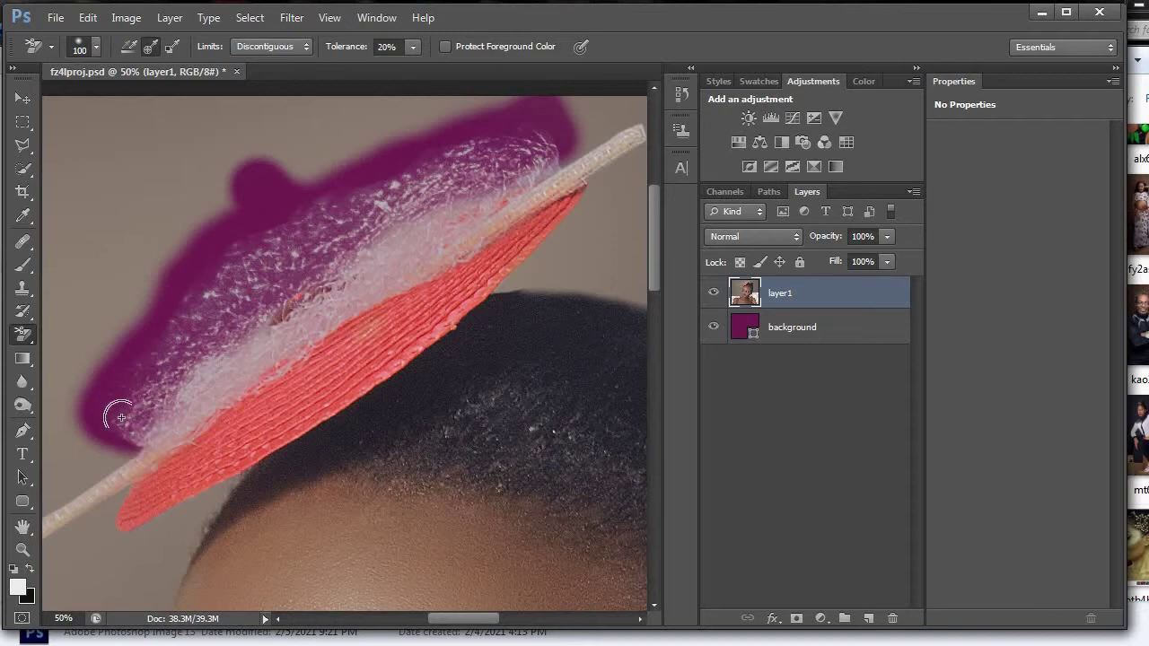
- Widen the erased band above the netting up to the image edge and the hat's upper tip, including a patch of backdrop beside it
{"action": "mouse_move", "coordinate": [222, 230]}
{"action": "left_mouse_down"}
{"action": "mouse_move", "coordinate": [320, 159]}
{"action": "mouse_move", "coordinate": [398, 128]}
{"action": "mouse_move", "coordinate": [499, 128]}
{"action": "mouse_move", "coordinate": [547, 110]}
{"action": "mouse_move", "coordinate": [559, 126]}
{"action": "mouse_move", "coordinate": [548, 151]}
{"action": "mouse_move", "coordinate": [569, 123]}
{"action": "mouse_move", "coordinate": [547, 95]}
{"action": "mouse_move", "coordinate": [286, 176]}
{"action": "mouse_move", "coordinate": [181, 264]}
{"action": "mouse_move", "coordinate": [116, 359]}
{"action": "mouse_move", "coordinate": [97, 415]}
{"action": "mouse_move", "coordinate": [109, 442]}
{"action": "mouse_move", "coordinate": [157, 293]}
{"action": "mouse_move", "coordinate": [246, 185]}
{"action": "mouse_move", "coordinate": [448, 117]}
{"action": "mouse_move", "coordinate": [273, 157]}
{"action": "mouse_move", "coordinate": [227, 186]}
{"action": "mouse_move", "coordinate": [126, 301]}
{"action": "mouse_move", "coordinate": [93, 392]}
{"action": "mouse_move", "coordinate": [91, 416]}
{"action": "mouse_move", "coordinate": [102, 419]}
{"action": "left_mouse_up"}
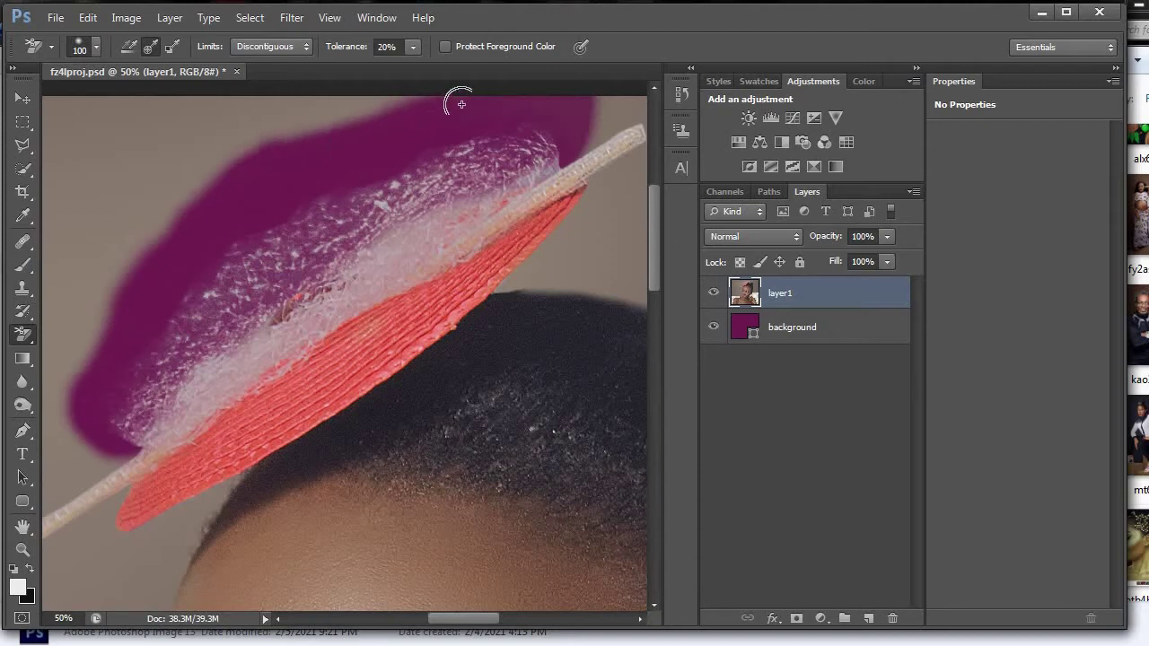
{"action": "left_click_drag", "start_coordinate": [442, 81], "coordinate": [447, 82]}
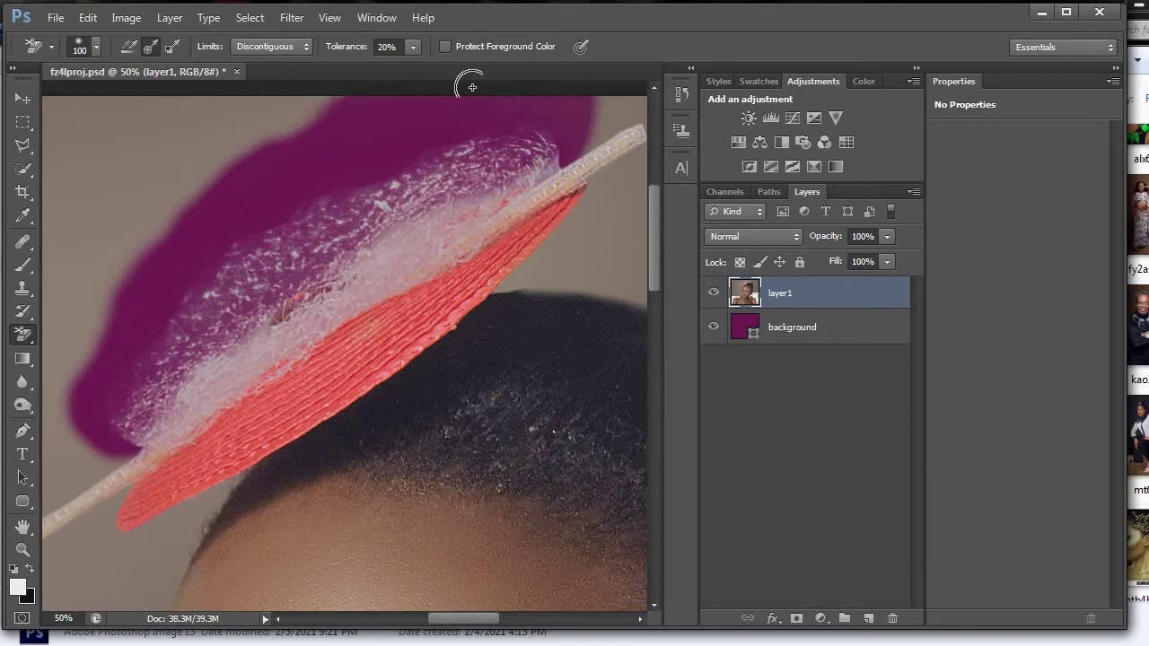
{"action": "left_click_drag", "start_coordinate": [591, 103], "coordinate": [569, 128]}
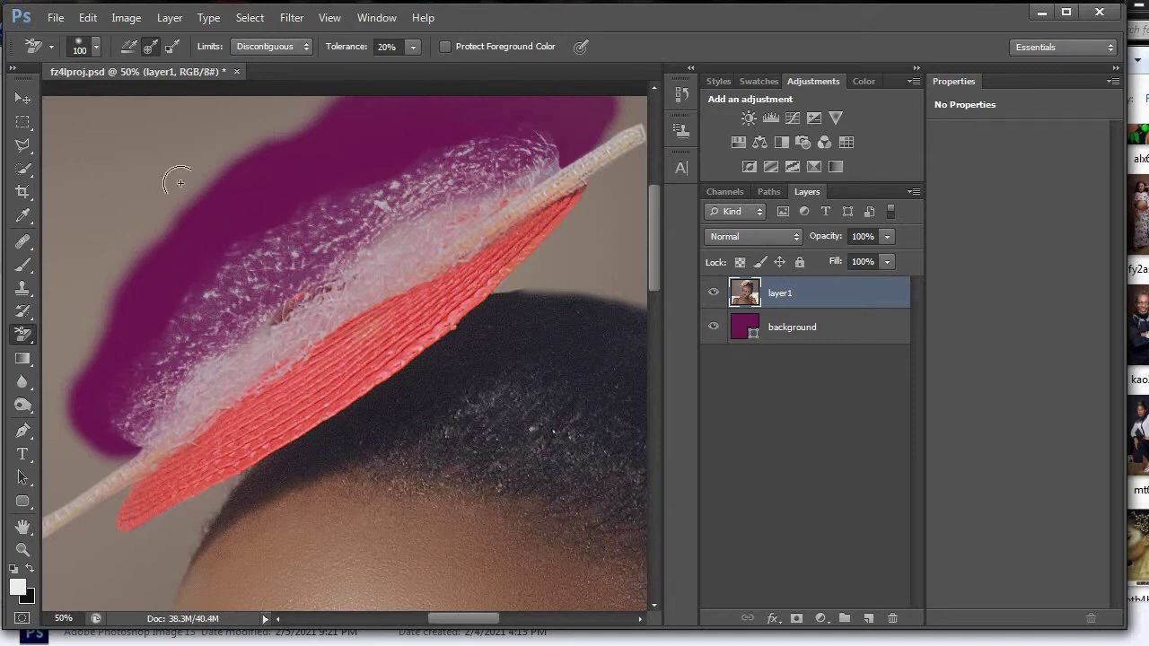
{"action": "left_click", "coordinate": [144, 168]}
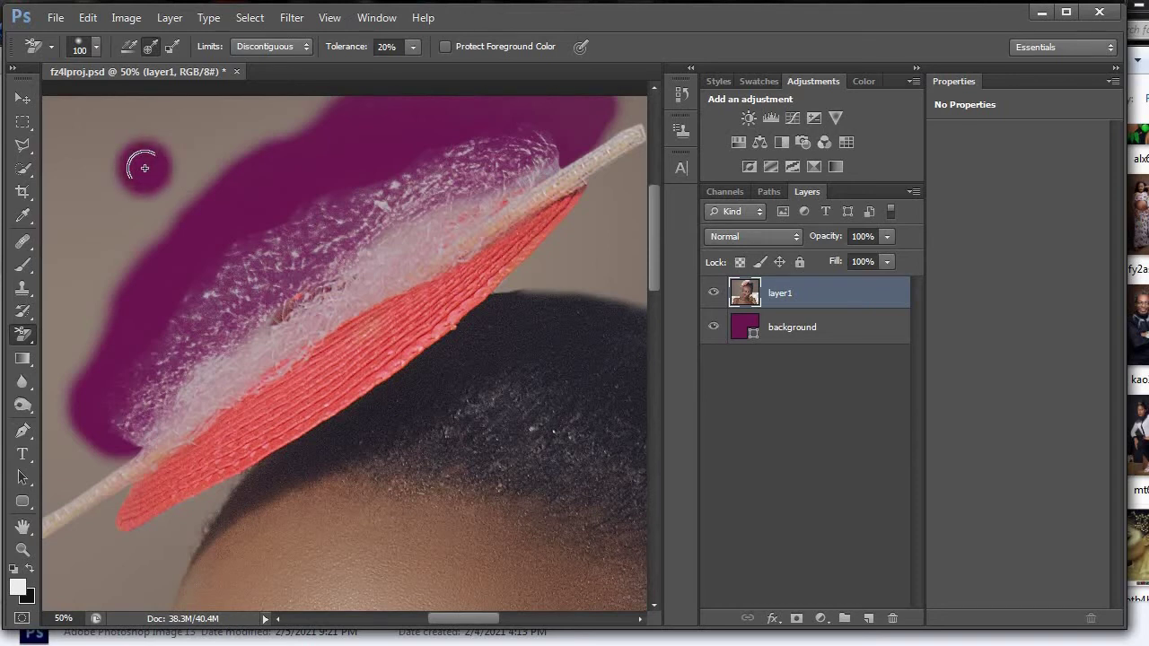
{"action": "mouse_move", "coordinate": [154, 174]}
{"action": "left_mouse_down"}
{"action": "mouse_move", "coordinate": [147, 239]}
{"action": "mouse_move", "coordinate": [188, 293]}
{"action": "mouse_move", "coordinate": [227, 294]}
{"action": "mouse_move", "coordinate": [290, 252]}
{"action": "mouse_move", "coordinate": [428, 198]}
{"action": "mouse_move", "coordinate": [513, 136]}
{"action": "mouse_move", "coordinate": [532, 144]}
{"action": "left_mouse_up"}
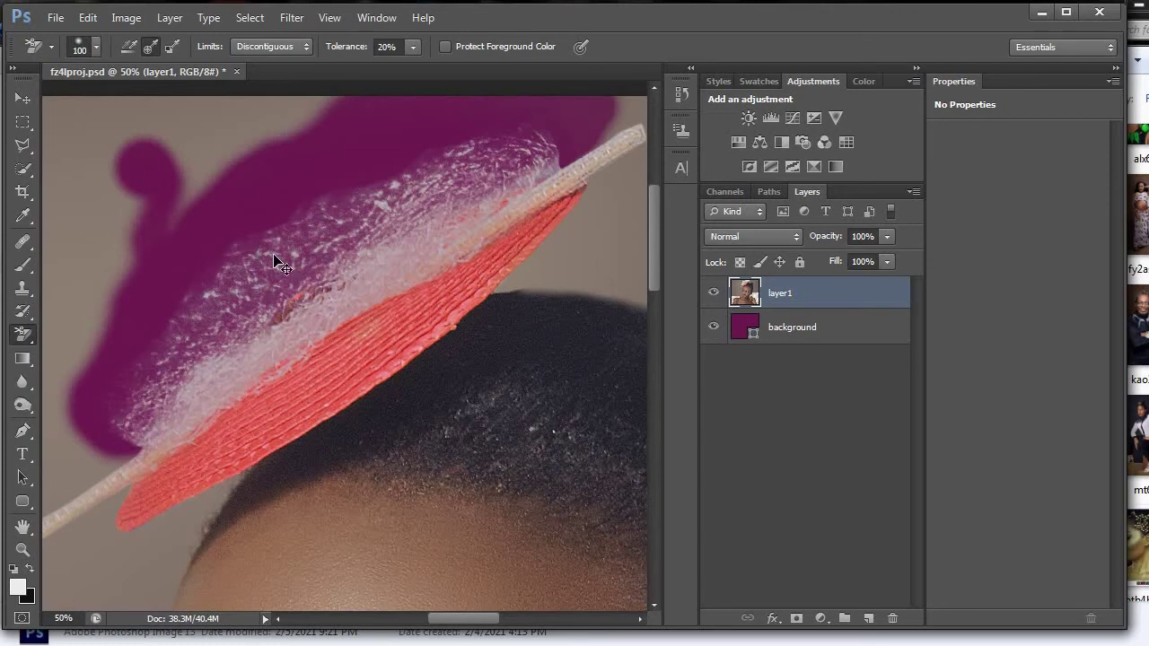
- Try to erase the backdrop around the hair bun with the 100 px brush at 20% tolerance, and undo the stroke
{"action": "scroll", "coordinate": [275, 258], "scroll_direction": "down", "scroll_amount": 2}
{"action": "scroll", "coordinate": [274, 260], "scroll_direction": "down", "scroll_amount": 1}
{"action": "scroll", "coordinate": [275, 259], "scroll_direction": "up", "scroll_amount": 1}
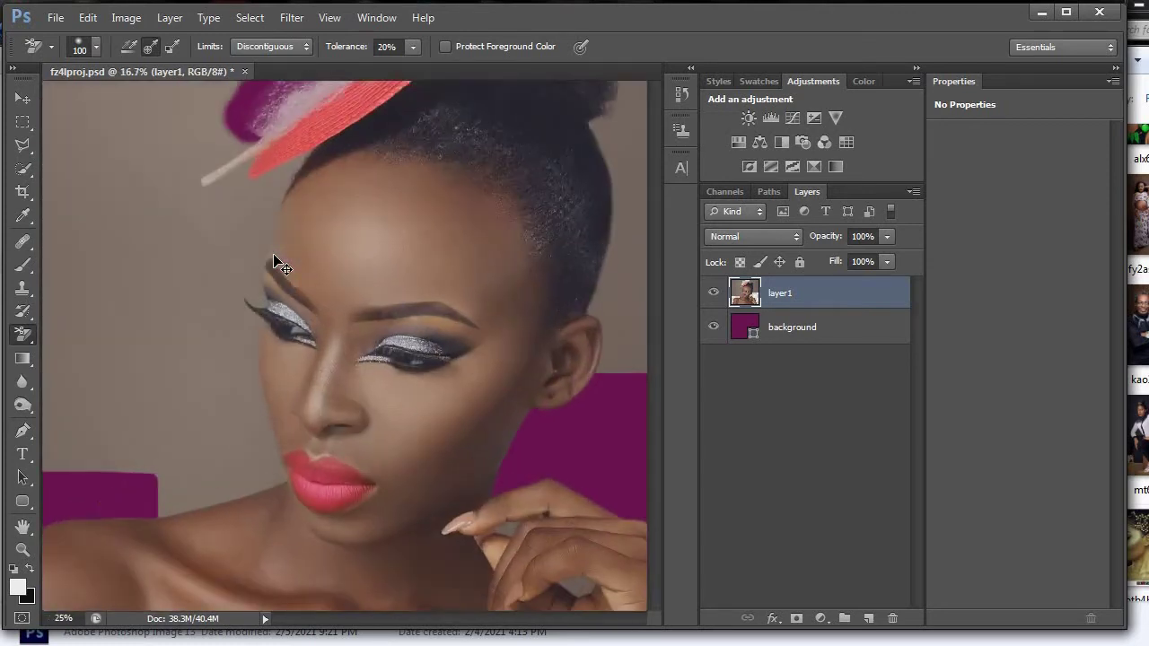
{"action": "scroll", "coordinate": [274, 259], "scroll_direction": "down", "scroll_amount": 2}
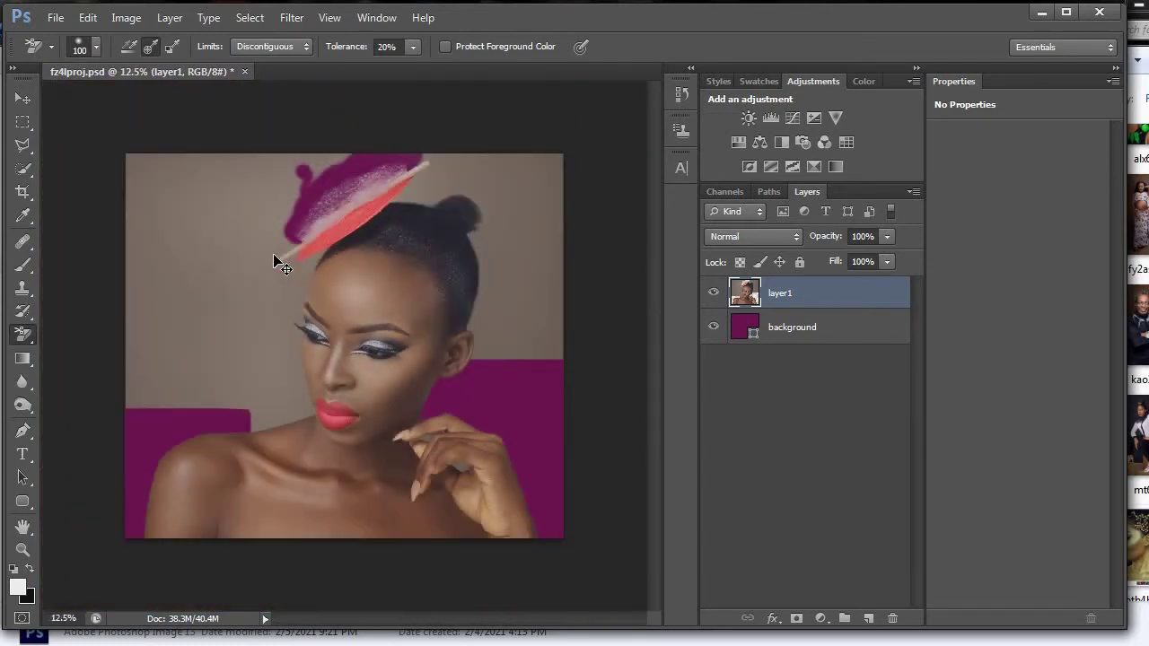
{"action": "scroll", "coordinate": [275, 261], "scroll_direction": "up", "scroll_amount": 1}
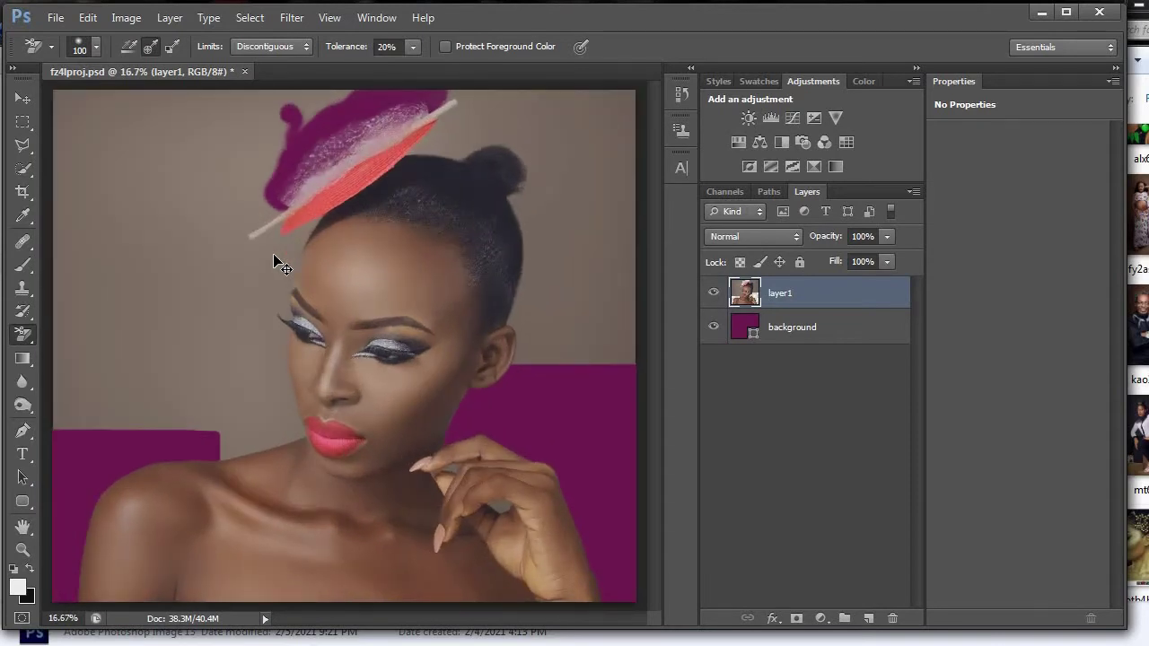
{"action": "scroll", "coordinate": [275, 261], "scroll_direction": "down", "scroll_amount": 1}
{"action": "scroll", "coordinate": [274, 260], "scroll_direction": "up", "scroll_amount": 1}
{"action": "scroll", "coordinate": [275, 261], "scroll_direction": "up", "scroll_amount": 3}
{"action": "key", "text": "space"}
{"action": "left_click_drag", "start_coordinate": [414, 257], "coordinate": [275, 359]}
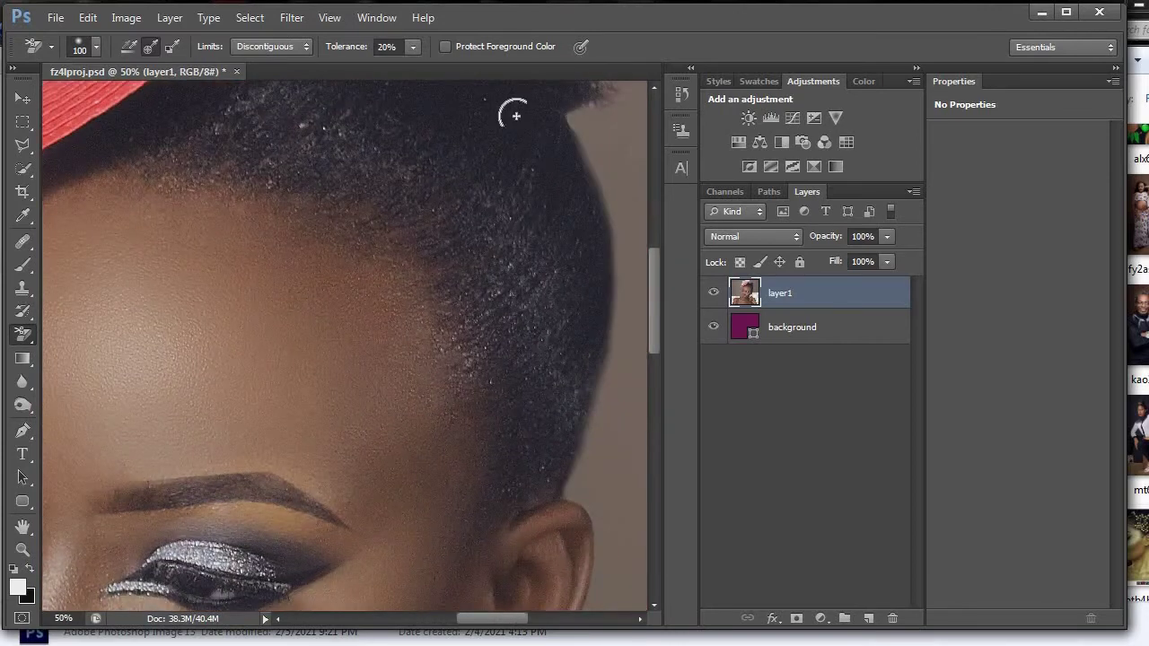
{"action": "mouse_move", "coordinate": [516, 114]}
{"action": "left_mouse_down"}
{"action": "mouse_move", "coordinate": [494, 216]}
{"action": "mouse_move", "coordinate": [410, 359]}
{"action": "left_mouse_up"}
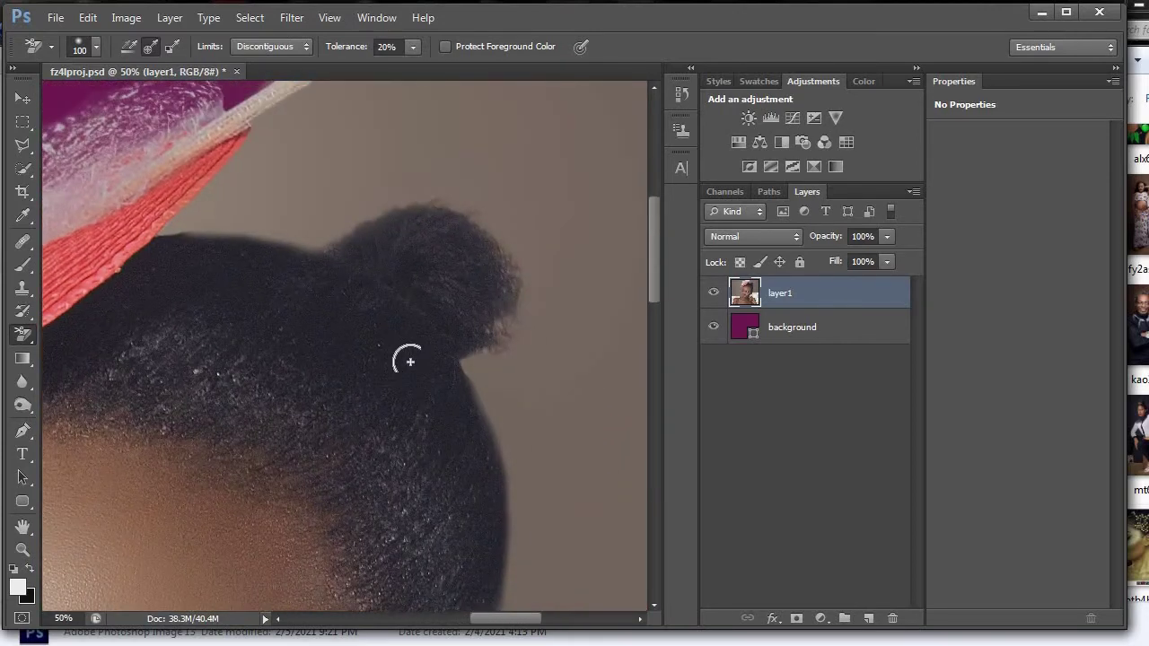
{"action": "scroll", "coordinate": [413, 368], "scroll_direction": "up", "scroll_amount": 1}
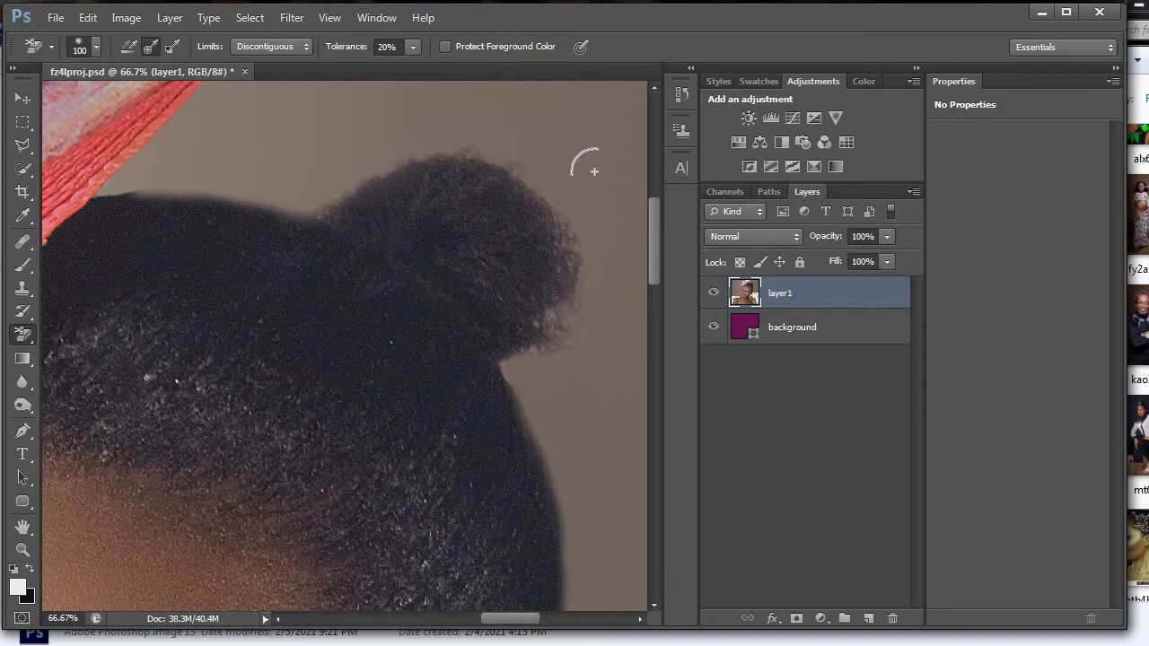
{"action": "mouse_move", "coordinate": [593, 170]}
{"action": "left_mouse_down"}
{"action": "mouse_move", "coordinate": [577, 301]}
{"action": "mouse_move", "coordinate": [538, 338]}
{"action": "mouse_move", "coordinate": [573, 339]}
{"action": "mouse_move", "coordinate": [586, 244]}
{"action": "mouse_move", "coordinate": [551, 185]}
{"action": "mouse_move", "coordinate": [491, 127]}
{"action": "mouse_move", "coordinate": [510, 155]}
{"action": "mouse_move", "coordinate": [417, 141]}
{"action": "mouse_move", "coordinate": [346, 174]}
{"action": "mouse_move", "coordinate": [457, 128]}
{"action": "mouse_move", "coordinate": [518, 129]}
{"action": "mouse_move", "coordinate": [557, 154]}
{"action": "mouse_move", "coordinate": [592, 210]}
{"action": "left_mouse_up"}
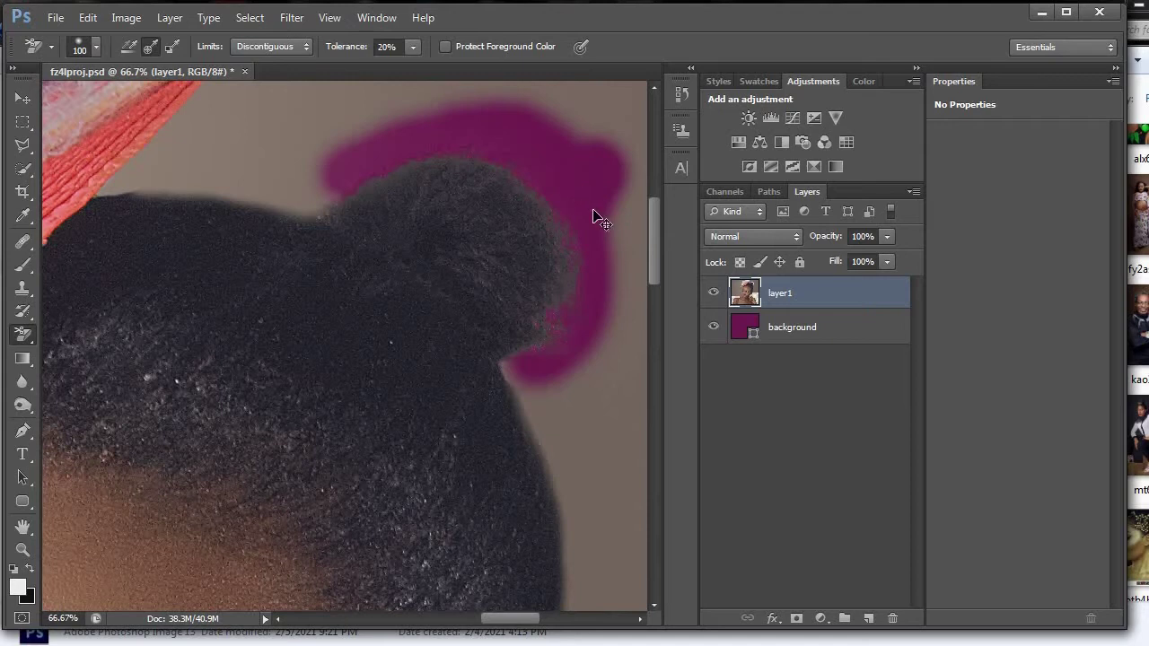
{"action": "key", "text": "ctrl+z"}
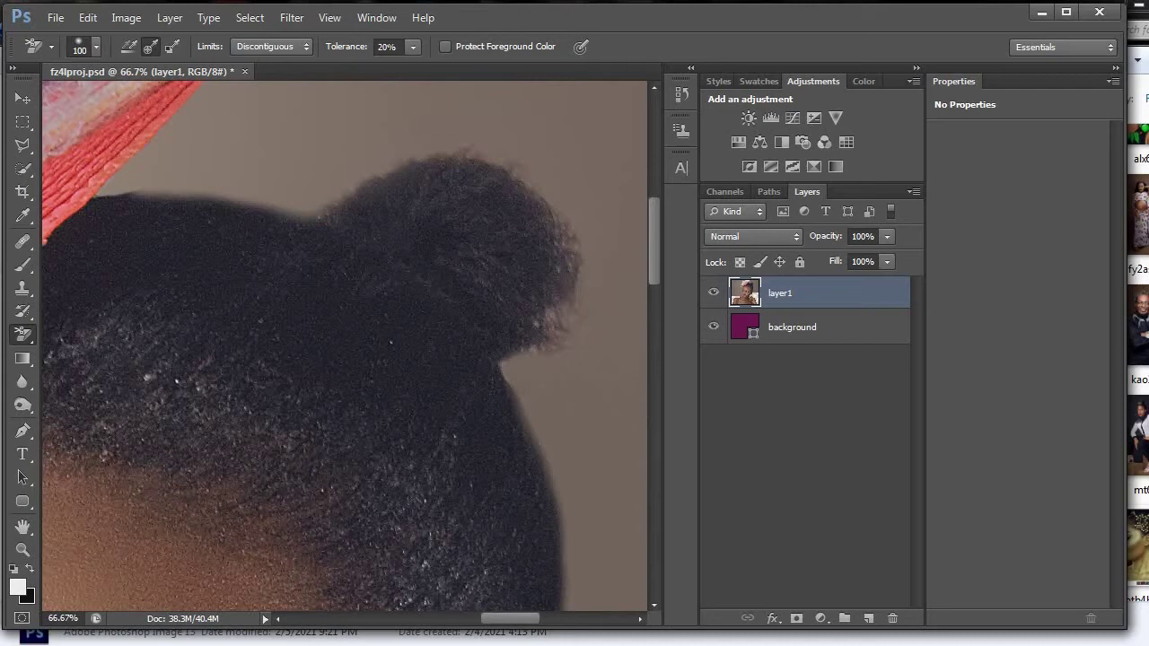
- Set the eraser tolerance to 50%, try it on the outer edge of the hair bun, and undo the stroke
{"action": "left_click", "coordinate": [343, 49]}
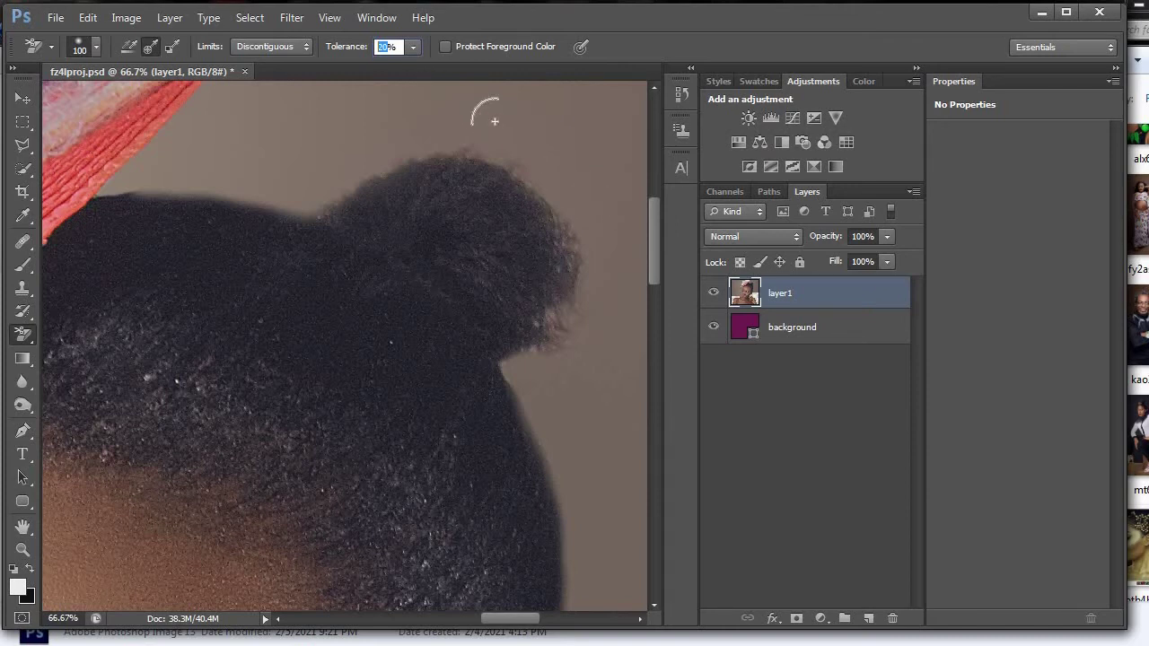
{"action": "type", "text": "5"}
{"action": "key", "text": "Return"}
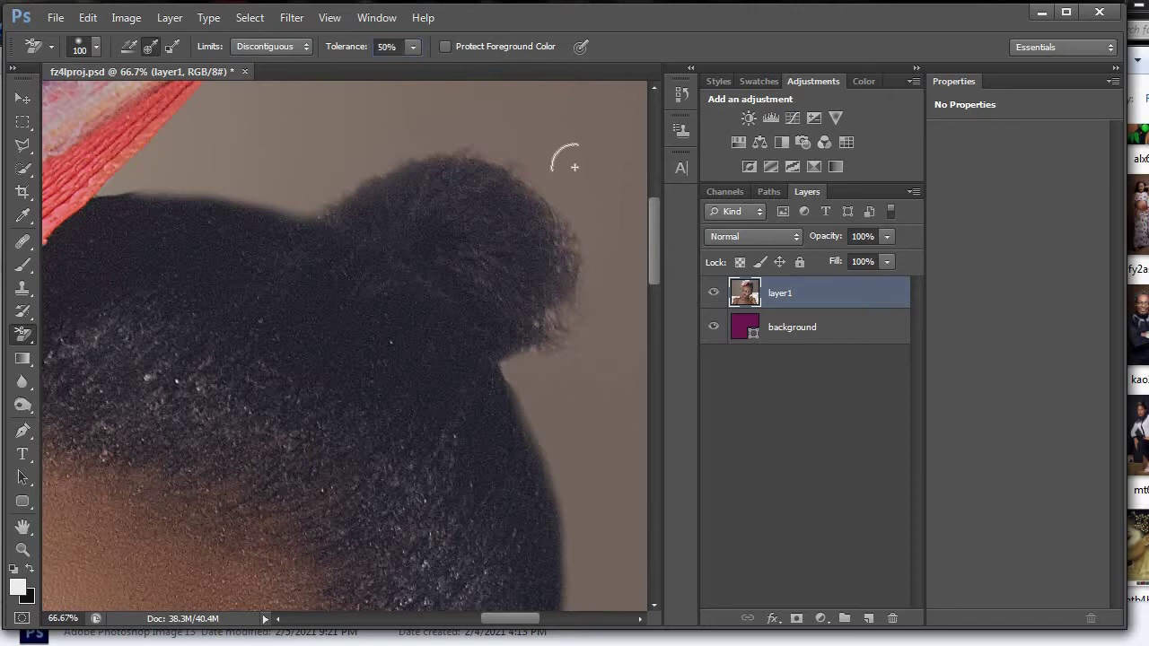
{"action": "mouse_move", "coordinate": [583, 178]}
{"action": "left_mouse_down"}
{"action": "mouse_move", "coordinate": [561, 345]}
{"action": "mouse_move", "coordinate": [589, 328]}
{"action": "mouse_move", "coordinate": [603, 212]}
{"action": "left_mouse_up"}
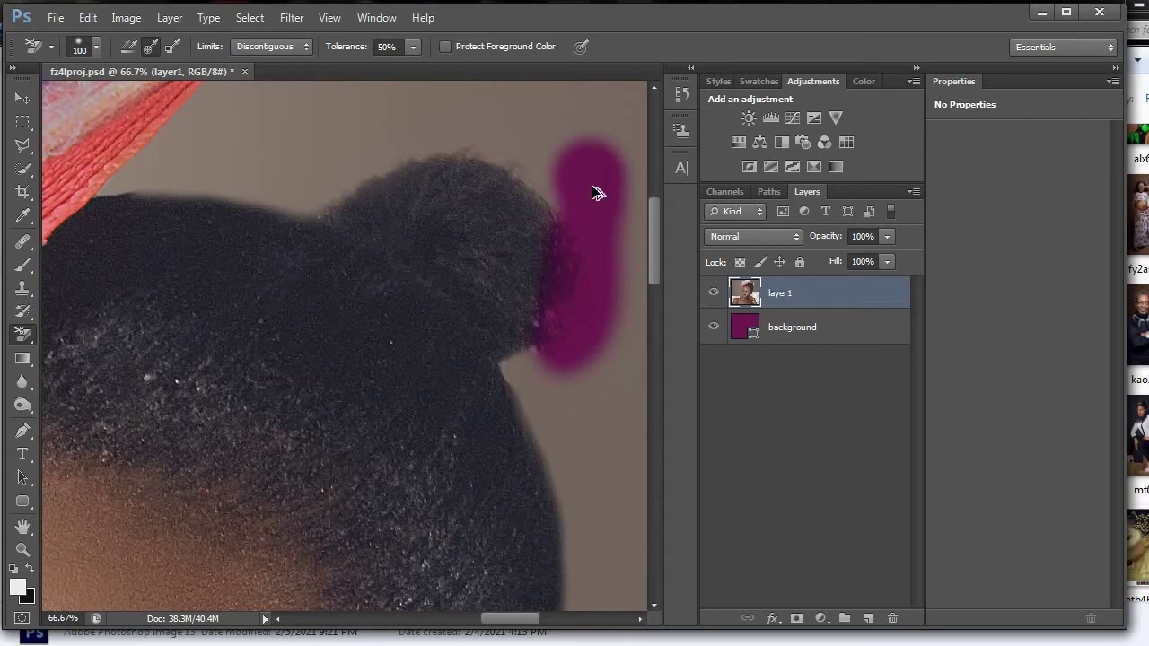
{"action": "key", "text": "ctrl+z"}
- Reduce the eraser brush to 25 px, try it along the outer edge of the hair bun, and undo the strokes
{"action": "key", "text": "bracketleft"}
{"action": "key", "text": "bracketleft"}
{"action": "key", "text": "bracketleft"}
{"action": "key", "text": "bracketleft"}
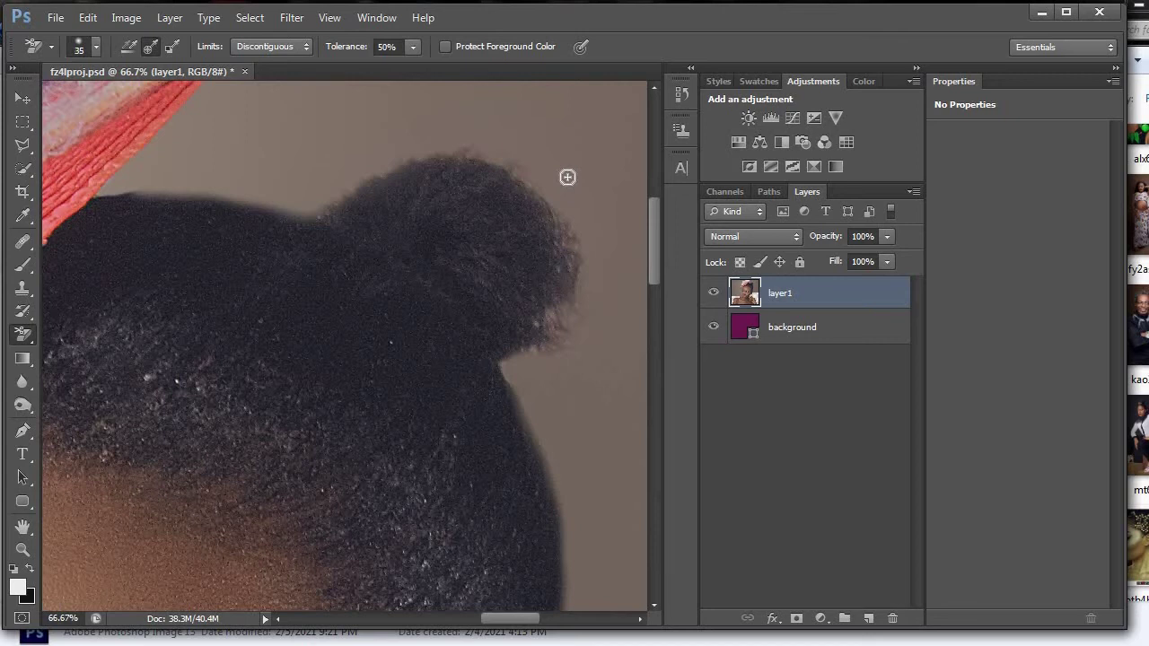
{"action": "mouse_move", "coordinate": [563, 172]}
{"action": "left_mouse_down"}
{"action": "mouse_move", "coordinate": [583, 254]}
{"action": "mouse_move", "coordinate": [575, 325]}
{"action": "left_mouse_up"}
{"action": "mouse_move", "coordinate": [577, 252]}
{"action": "left_mouse_down"}
{"action": "mouse_move", "coordinate": [568, 326]}
{"action": "mouse_move", "coordinate": [558, 328]}
{"action": "mouse_move", "coordinate": [570, 295]}
{"action": "mouse_move", "coordinate": [548, 353]}
{"action": "mouse_move", "coordinate": [563, 203]}
{"action": "mouse_move", "coordinate": [582, 234]}
{"action": "left_mouse_up"}
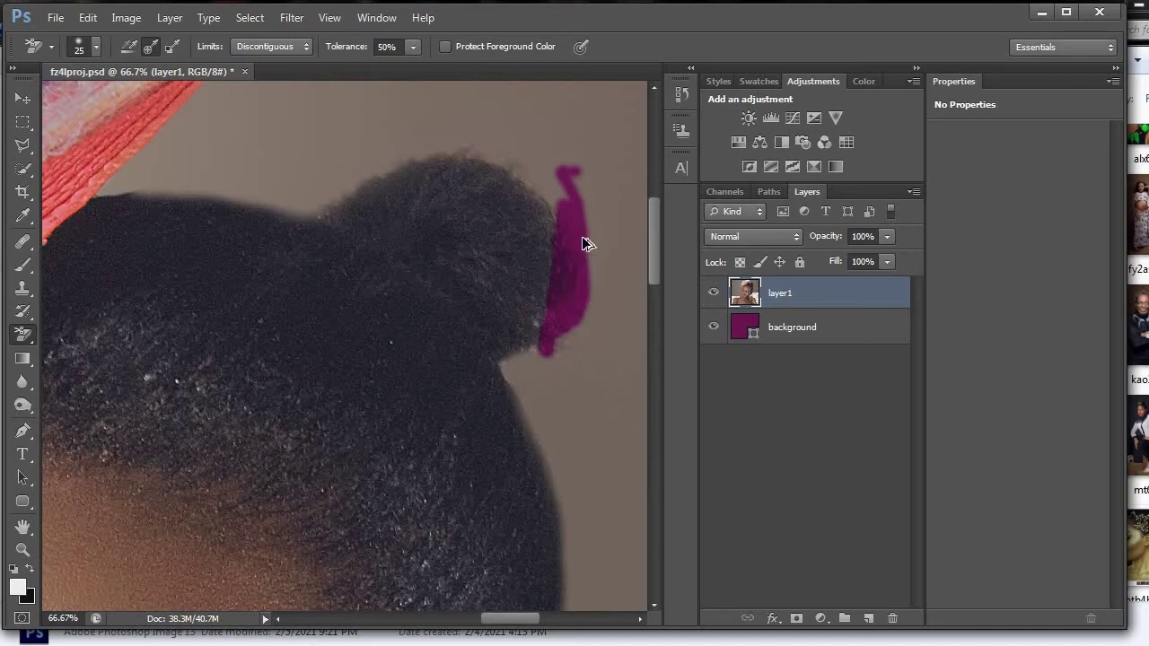
{"action": "key", "text": "ctrl+z"}
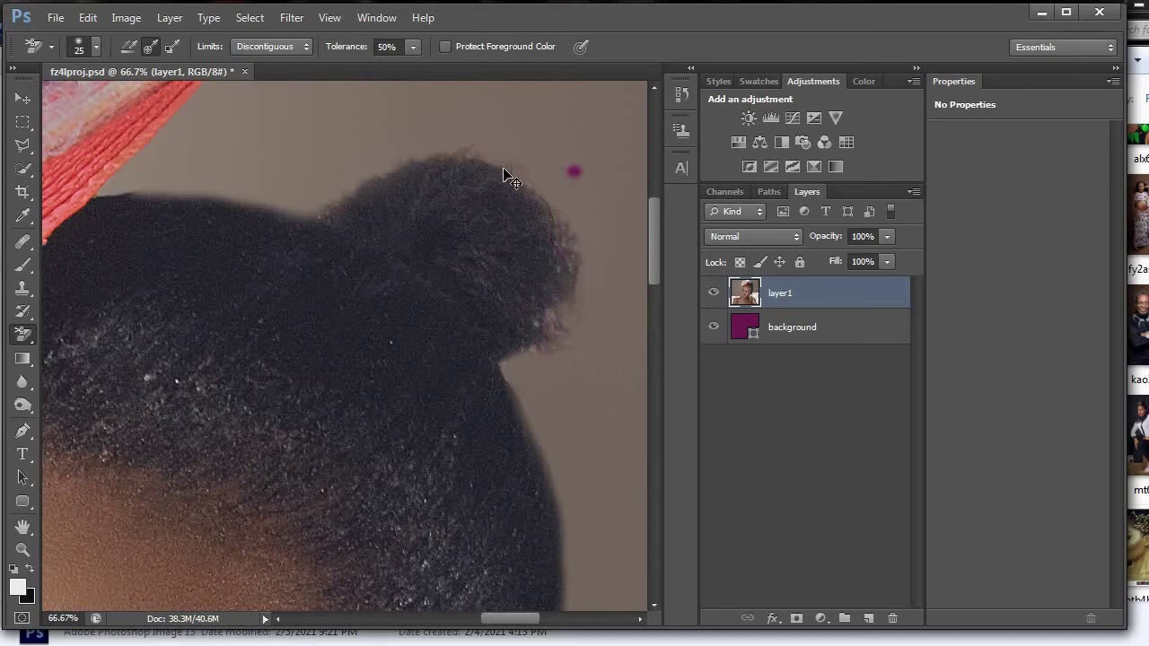
{"action": "key", "text": "ctrl+alt+z"}
- Set the eraser tolerance to 30% and erase the backdrop all around the hair bun
{"action": "left_click", "coordinate": [357, 51]}
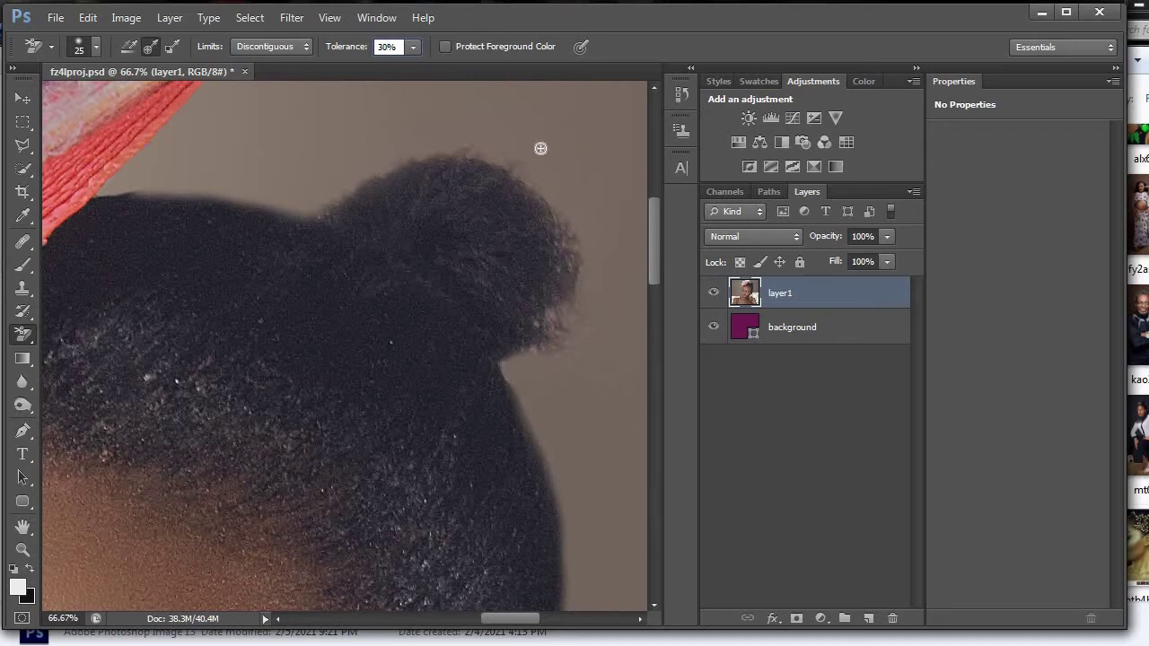
{"action": "key", "text": "Return"}
{"action": "mouse_move", "coordinate": [554, 191]}
{"action": "left_mouse_down"}
{"action": "mouse_move", "coordinate": [576, 230]}
{"action": "mouse_move", "coordinate": [577, 251]}
{"action": "mouse_move", "coordinate": [551, 194]}
{"action": "mouse_move", "coordinate": [566, 265]}
{"action": "mouse_move", "coordinate": [533, 173]}
{"action": "mouse_move", "coordinate": [559, 186]}
{"action": "mouse_move", "coordinate": [580, 286]}
{"action": "mouse_move", "coordinate": [572, 257]}
{"action": "mouse_move", "coordinate": [570, 302]}
{"action": "mouse_move", "coordinate": [555, 229]}
{"action": "mouse_move", "coordinate": [561, 321]}
{"action": "mouse_move", "coordinate": [548, 336]}
{"action": "mouse_move", "coordinate": [543, 237]}
{"action": "mouse_move", "coordinate": [552, 264]}
{"action": "mouse_move", "coordinate": [537, 368]}
{"action": "mouse_move", "coordinate": [538, 324]}
{"action": "mouse_move", "coordinate": [562, 353]}
{"action": "mouse_move", "coordinate": [569, 261]}
{"action": "mouse_move", "coordinate": [593, 283]}
{"action": "mouse_move", "coordinate": [551, 352]}
{"action": "mouse_move", "coordinate": [504, 364]}
{"action": "mouse_move", "coordinate": [547, 367]}
{"action": "mouse_move", "coordinate": [525, 372]}
{"action": "mouse_move", "coordinate": [600, 308]}
{"action": "mouse_move", "coordinate": [600, 294]}
{"action": "mouse_move", "coordinate": [523, 166]}
{"action": "mouse_move", "coordinate": [544, 197]}
{"action": "mouse_move", "coordinate": [478, 135]}
{"action": "mouse_move", "coordinate": [532, 164]}
{"action": "mouse_move", "coordinate": [491, 166]}
{"action": "mouse_move", "coordinate": [495, 156]}
{"action": "mouse_move", "coordinate": [554, 165]}
{"action": "mouse_move", "coordinate": [566, 200]}
{"action": "mouse_move", "coordinate": [473, 148]}
{"action": "mouse_move", "coordinate": [405, 147]}
{"action": "mouse_move", "coordinate": [422, 151]}
{"action": "mouse_move", "coordinate": [319, 214]}
{"action": "mouse_move", "coordinate": [374, 187]}
{"action": "mouse_move", "coordinate": [329, 215]}
{"action": "mouse_move", "coordinate": [410, 131]}
{"action": "mouse_move", "coordinate": [364, 181]}
{"action": "mouse_move", "coordinate": [390, 150]}
{"action": "mouse_move", "coordinate": [368, 149]}
{"action": "mouse_move", "coordinate": [471, 145]}
{"action": "mouse_move", "coordinate": [360, 152]}
{"action": "left_mouse_up"}
{"action": "mouse_move", "coordinate": [397, 140]}
{"action": "left_mouse_down"}
{"action": "mouse_move", "coordinate": [430, 127]}
{"action": "mouse_move", "coordinate": [500, 136]}
{"action": "left_mouse_up"}
{"action": "mouse_move", "coordinate": [605, 229]}
{"action": "left_mouse_down"}
{"action": "mouse_move", "coordinate": [599, 292]}
{"action": "mouse_move", "coordinate": [521, 363]}
{"action": "mouse_move", "coordinate": [537, 382]}
{"action": "mouse_move", "coordinate": [608, 319]}
{"action": "mouse_move", "coordinate": [544, 372]}
{"action": "mouse_move", "coordinate": [566, 368]}
{"action": "mouse_move", "coordinate": [596, 225]}
{"action": "mouse_move", "coordinate": [597, 262]}
{"action": "mouse_move", "coordinate": [573, 210]}
{"action": "mouse_move", "coordinate": [604, 234]}
{"action": "mouse_move", "coordinate": [600, 246]}
{"action": "mouse_move", "coordinate": [585, 223]}
{"action": "mouse_move", "coordinate": [605, 273]}
{"action": "mouse_move", "coordinate": [601, 349]}
{"action": "mouse_move", "coordinate": [573, 371]}
{"action": "mouse_move", "coordinate": [509, 372]}
{"action": "mouse_move", "coordinate": [511, 382]}
{"action": "mouse_move", "coordinate": [569, 381]}
{"action": "mouse_move", "coordinate": [571, 320]}
{"action": "mouse_move", "coordinate": [555, 264]}
{"action": "mouse_move", "coordinate": [484, 149]}
{"action": "mouse_move", "coordinate": [386, 145]}
{"action": "mouse_move", "coordinate": [309, 213]}
{"action": "mouse_move", "coordinate": [369, 143]}
{"action": "mouse_move", "coordinate": [429, 129]}
{"action": "mouse_move", "coordinate": [491, 145]}
{"action": "mouse_move", "coordinate": [567, 217]}
{"action": "mouse_move", "coordinate": [596, 273]}
{"action": "mouse_move", "coordinate": [587, 318]}
{"action": "mouse_move", "coordinate": [558, 363]}
{"action": "mouse_move", "coordinate": [544, 331]}
{"action": "mouse_move", "coordinate": [583, 226]}
{"action": "mouse_move", "coordinate": [557, 198]}
{"action": "mouse_move", "coordinate": [584, 257]}
{"action": "mouse_move", "coordinate": [583, 243]}
{"action": "mouse_move", "coordinate": [583, 318]}
{"action": "mouse_move", "coordinate": [562, 318]}
{"action": "mouse_move", "coordinate": [537, 333]}
{"action": "left_mouse_up"}
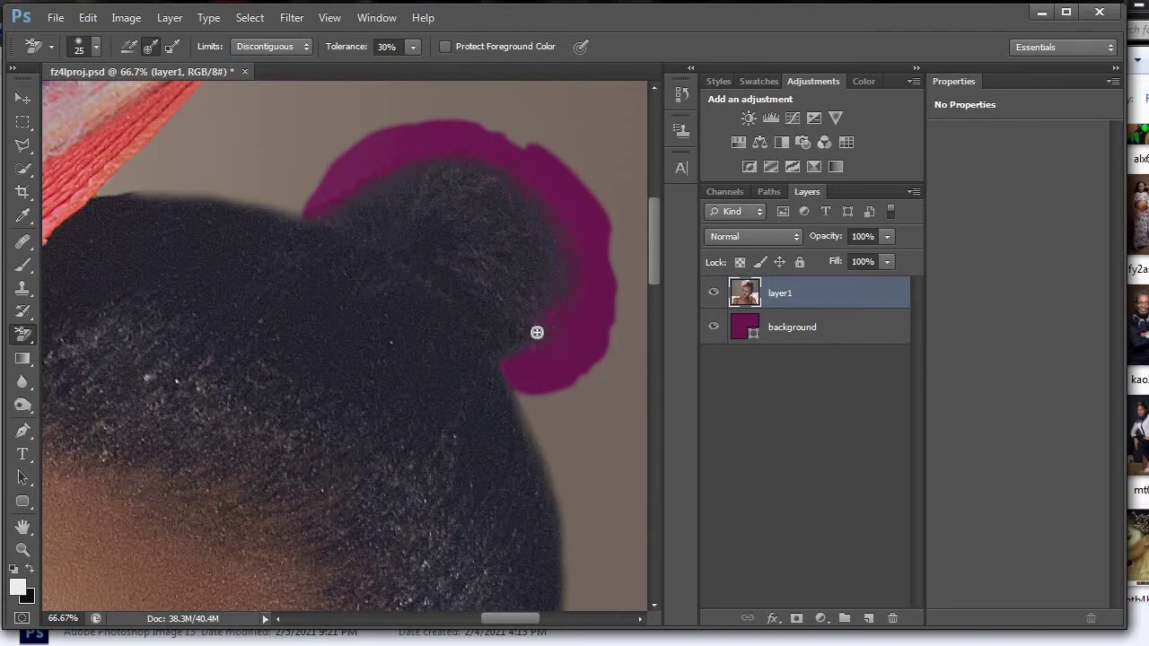
- Change the background layer's solid fill colour to near-white (#fbf9fa)
{"action": "double_click", "coordinate": [742, 330]}
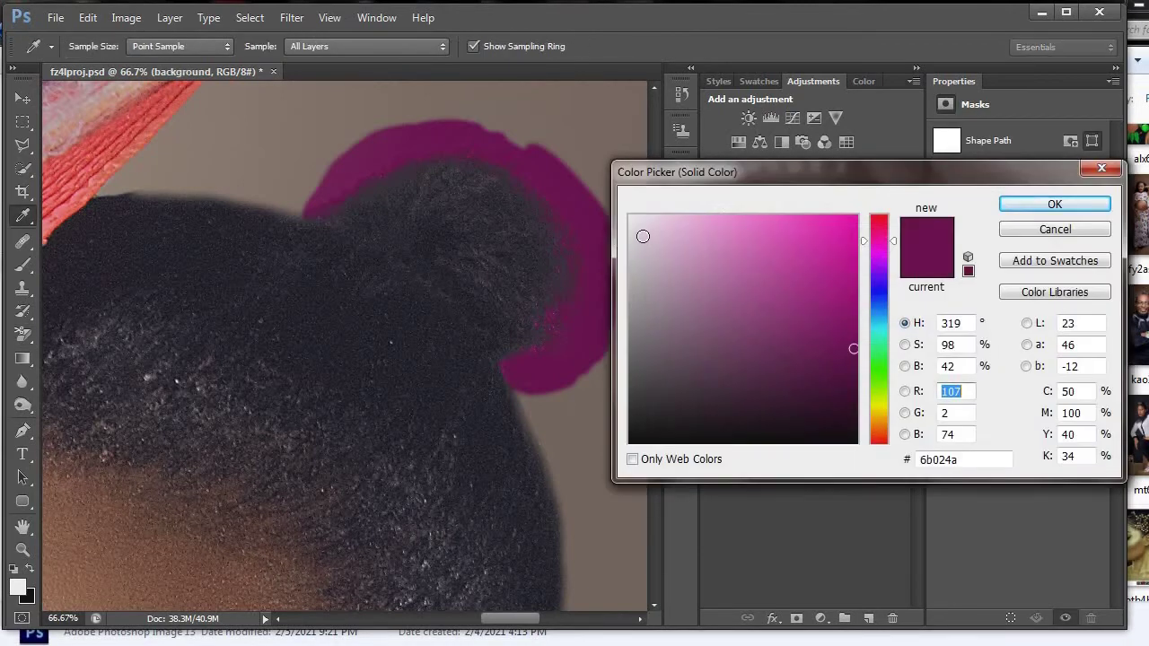
{"action": "left_click", "coordinate": [630, 218]}
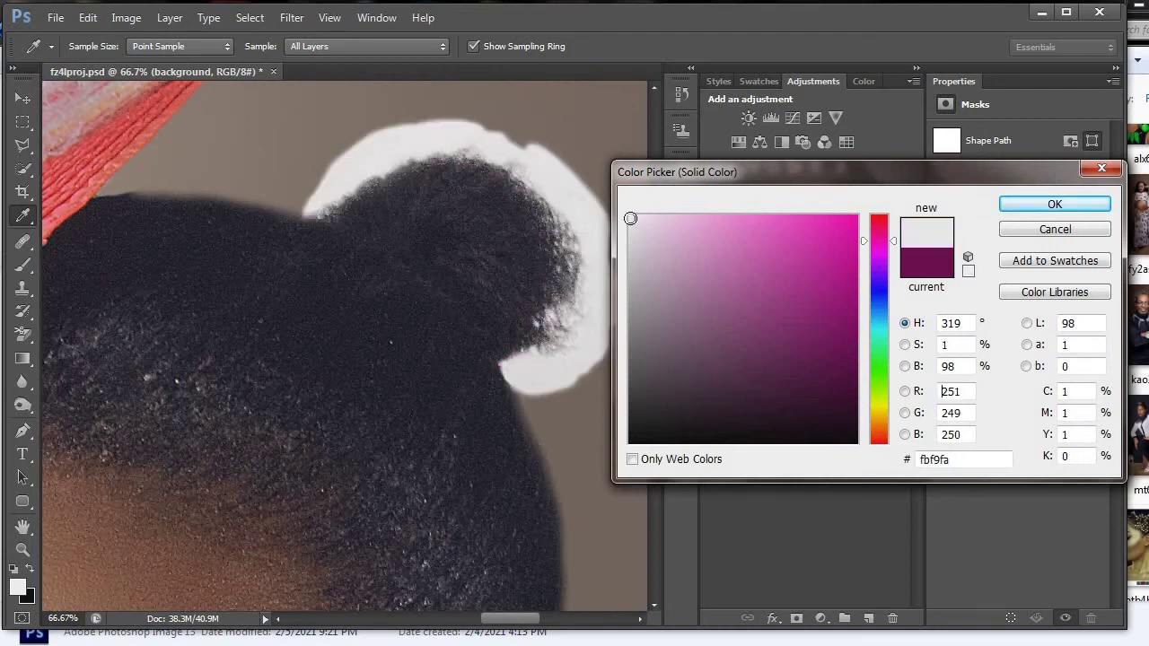
{"action": "left_click", "coordinate": [1024, 205]}
{"action": "key", "text": "e"}
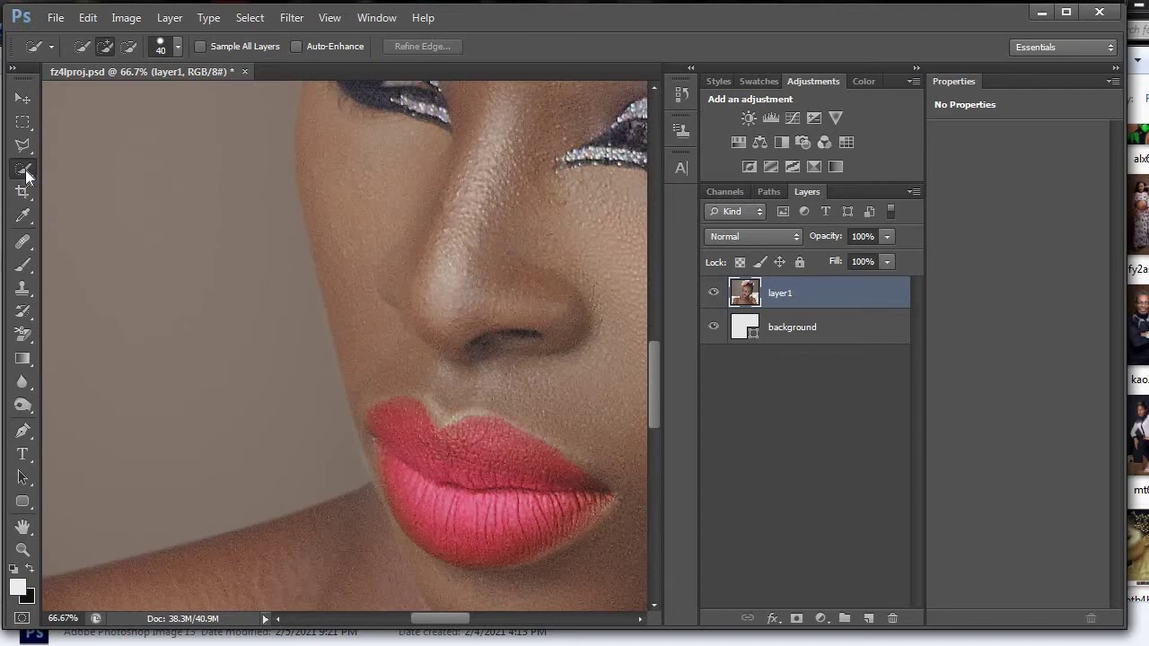
- Try selecting the grey backdrop between the cheek and the shoulder with the Quick Selection tool, and drop the selection
{"action": "mouse_move", "coordinate": [659, 362]}
{"action": "left_mouse_down"}
{"action": "mouse_move", "coordinate": [660, 376]}
{"action": "mouse_move", "coordinate": [660, 350]}
{"action": "mouse_move", "coordinate": [661, 364]}
{"action": "left_mouse_up"}
{"action": "mouse_move", "coordinate": [229, 351]}
{"action": "left_mouse_down"}
{"action": "mouse_move", "coordinate": [265, 418]}
{"action": "mouse_move", "coordinate": [258, 459]}
{"action": "mouse_move", "coordinate": [160, 468]}
{"action": "mouse_move", "coordinate": [169, 374]}
{"action": "mouse_move", "coordinate": [193, 365]}
{"action": "mouse_move", "coordinate": [229, 313]}
{"action": "mouse_move", "coordinate": [219, 252]}
{"action": "left_mouse_up"}
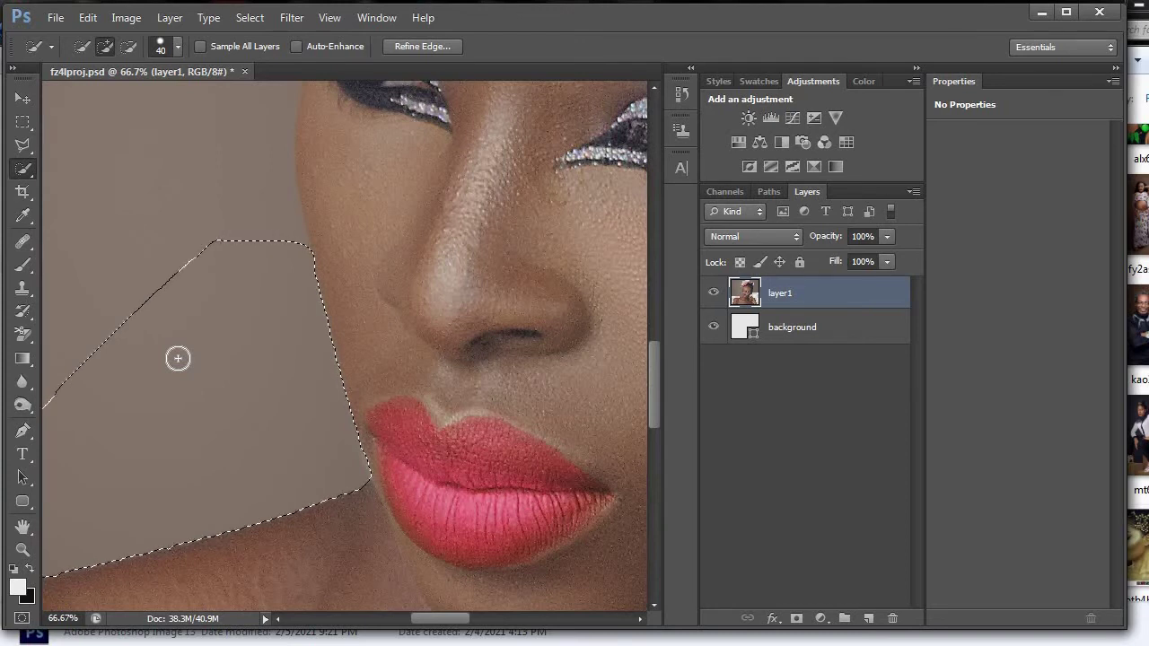
{"action": "left_click", "coordinate": [26, 123]}
{"action": "left_click", "coordinate": [99, 149]}
- Outline a strip of backdrop along the cheek with the Polygonal Lasso at 3 px feather, delete it from layer1 and deselect
{"action": "left_click", "coordinate": [24, 147]}
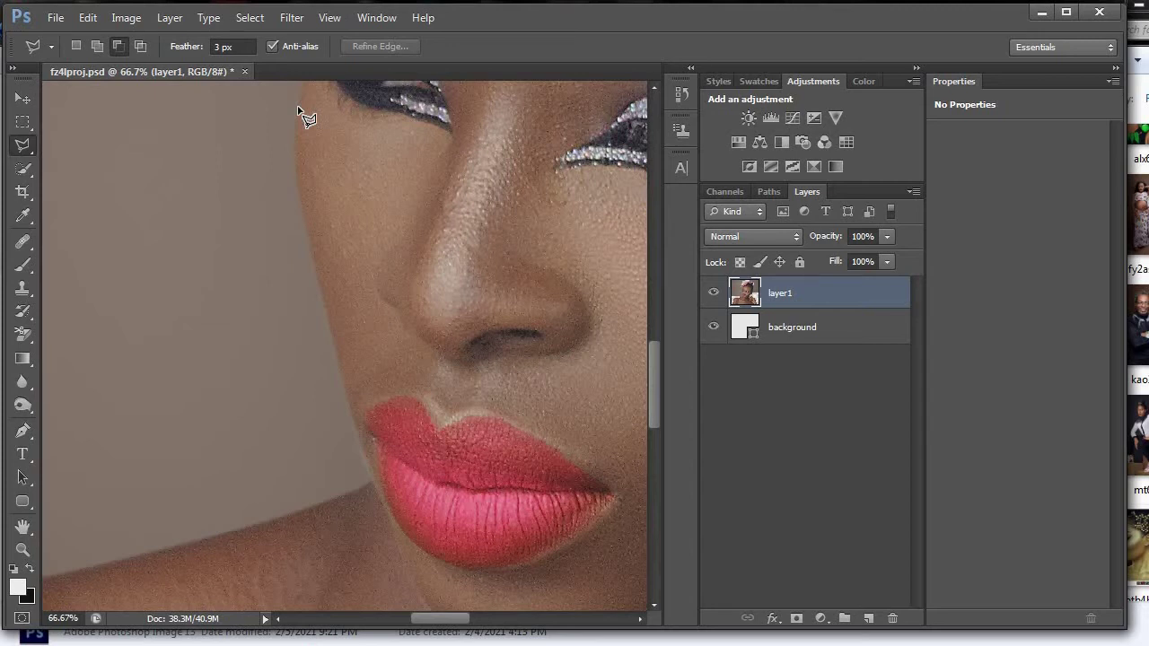
{"action": "left_click", "coordinate": [297, 111]}
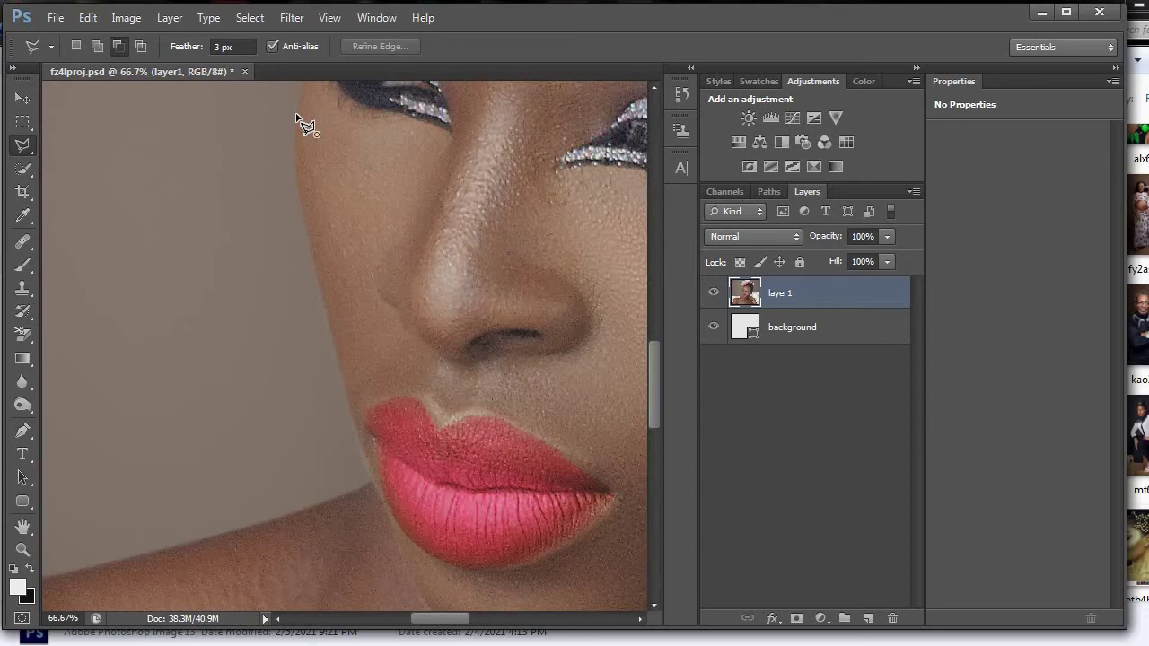
{"action": "left_click", "coordinate": [297, 177]}
{"action": "left_click", "coordinate": [303, 216]}
{"action": "left_click", "coordinate": [317, 273]}
{"action": "left_click", "coordinate": [326, 306]}
{"action": "left_click", "coordinate": [332, 341]}
{"action": "left_click", "coordinate": [344, 382]}
{"action": "left_click", "coordinate": [353, 418]}
{"action": "left_click", "coordinate": [374, 488]}
{"action": "left_click", "coordinate": [310, 509]}
{"action": "left_click", "coordinate": [227, 441]}
{"action": "left_click", "coordinate": [150, 176]}
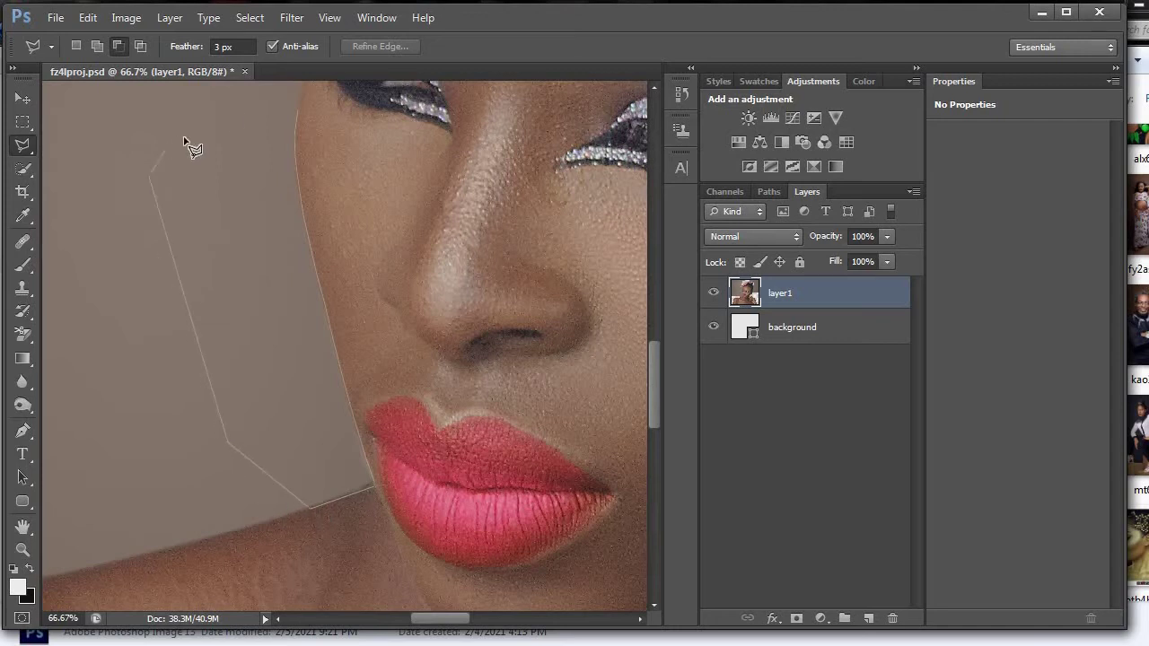
{"action": "left_click", "coordinate": [270, 95]}
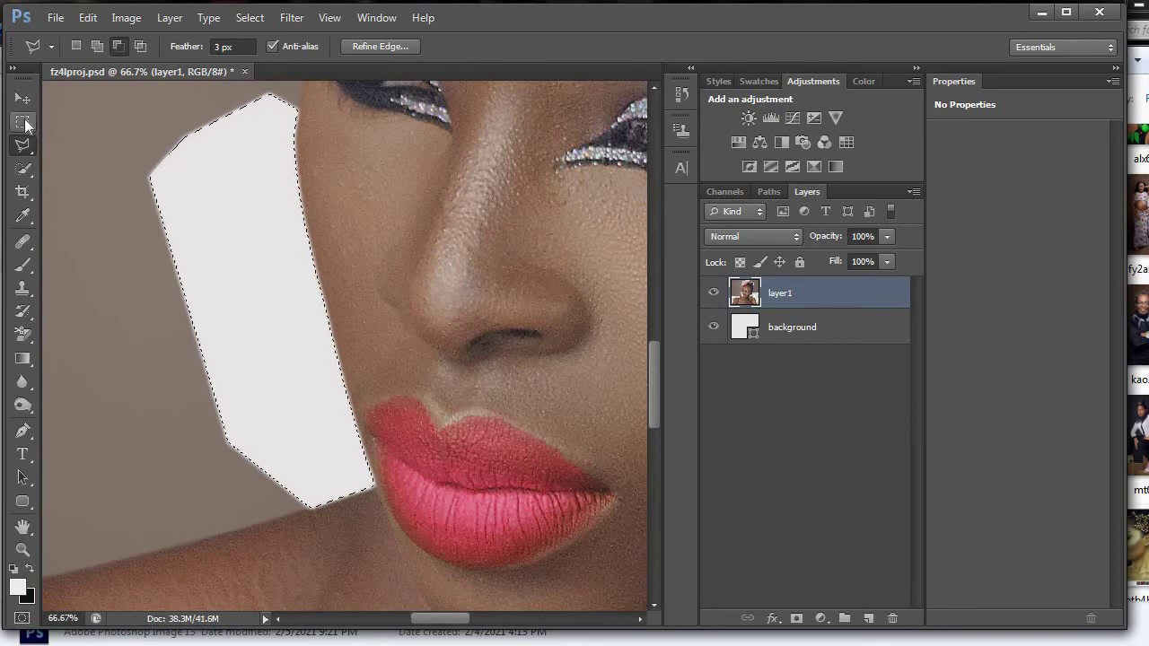
{"action": "left_click", "coordinate": [23, 122]}
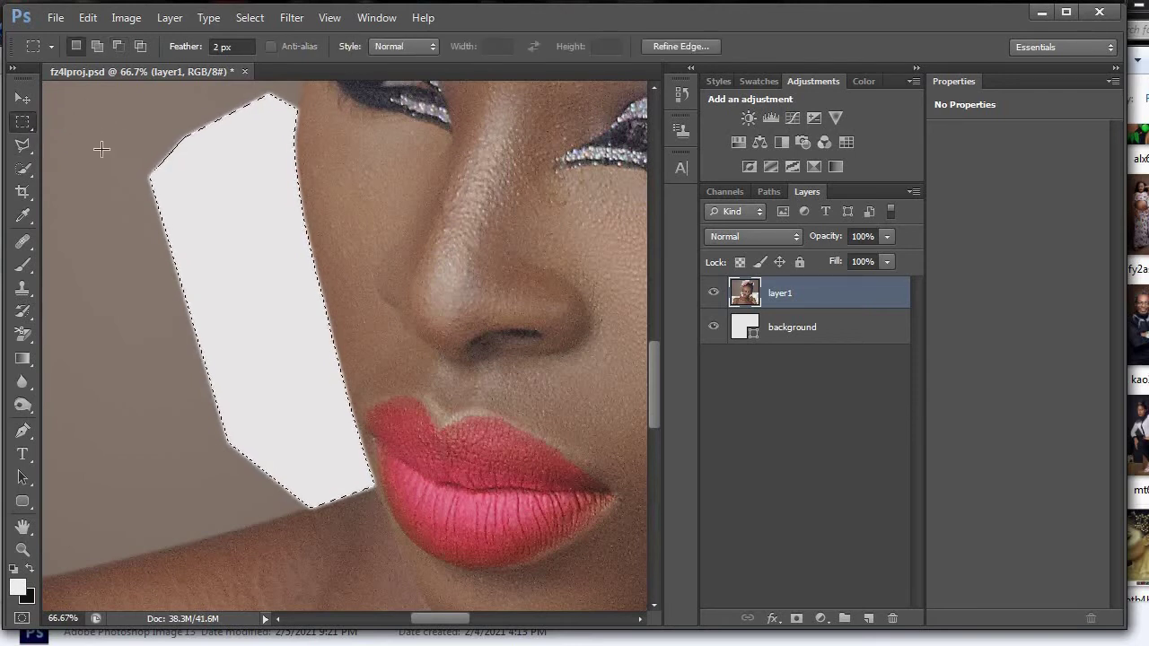
{"action": "left_click", "coordinate": [102, 149]}
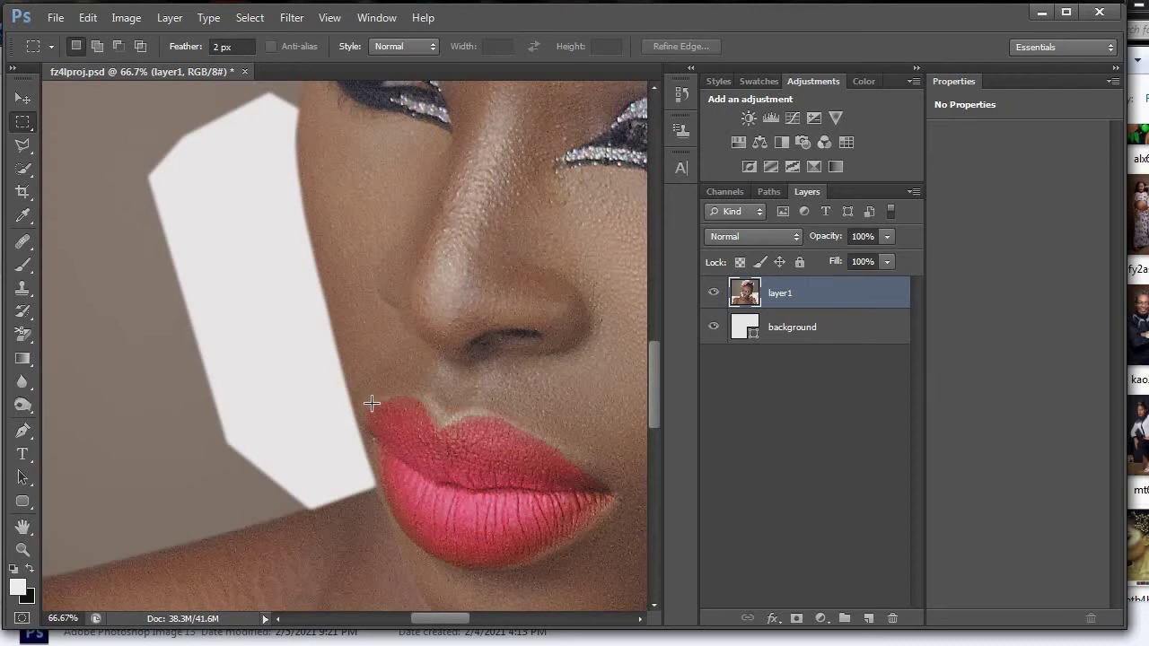
- Trace the grey backdrop above the shoulder with the Polygonal Lasso, following the shoulder edge and overlapping the cleared areas on both sides
{"action": "key", "text": "ctrl+plus"}
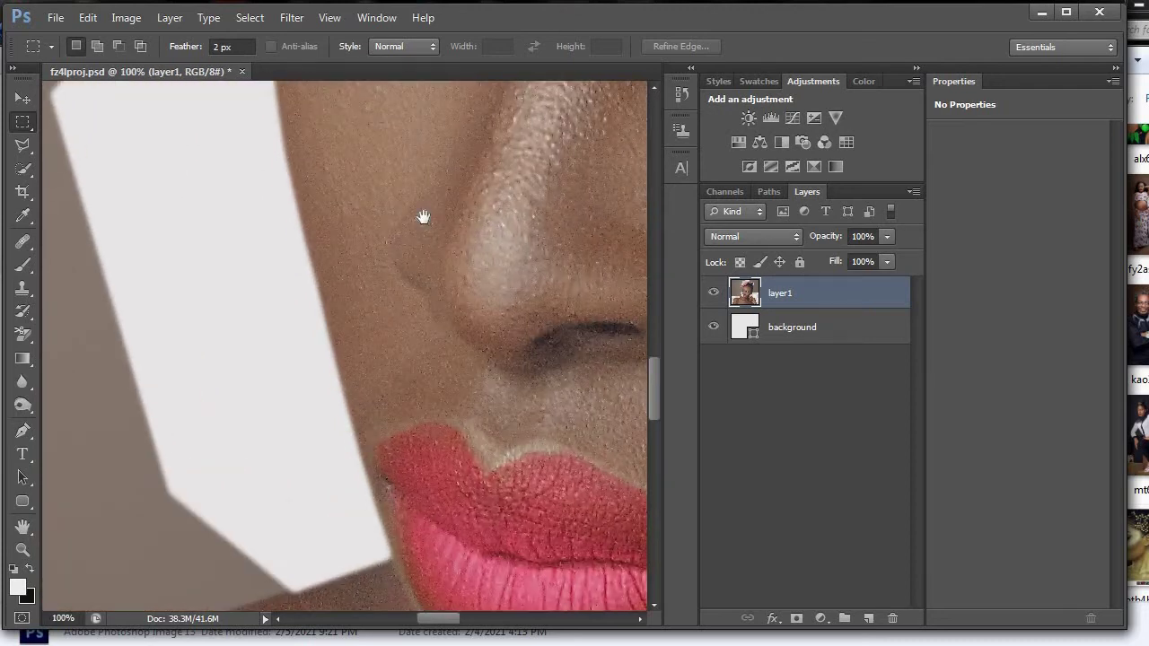
{"action": "left_click_drag", "start_coordinate": [423, 218], "coordinate": [373, 290]}
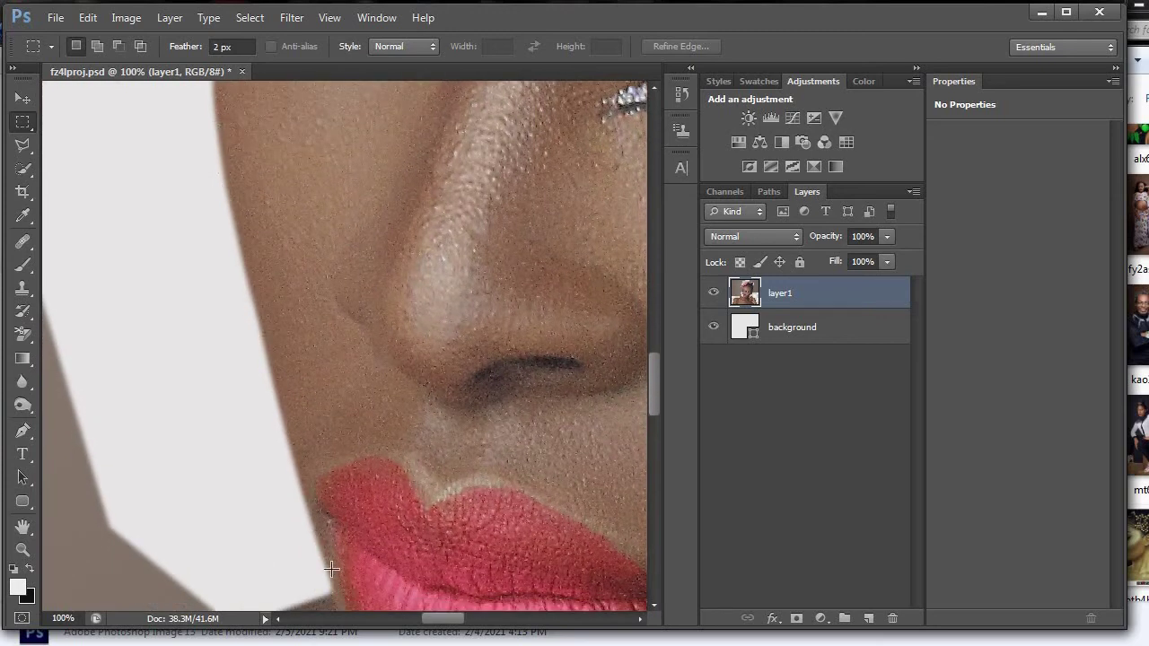
{"action": "mouse_move", "coordinate": [658, 393]}
{"action": "left_mouse_down"}
{"action": "mouse_move", "coordinate": [658, 372]}
{"action": "mouse_move", "coordinate": [661, 389]}
{"action": "left_mouse_up"}
{"action": "key", "text": "ctrl+minus"}
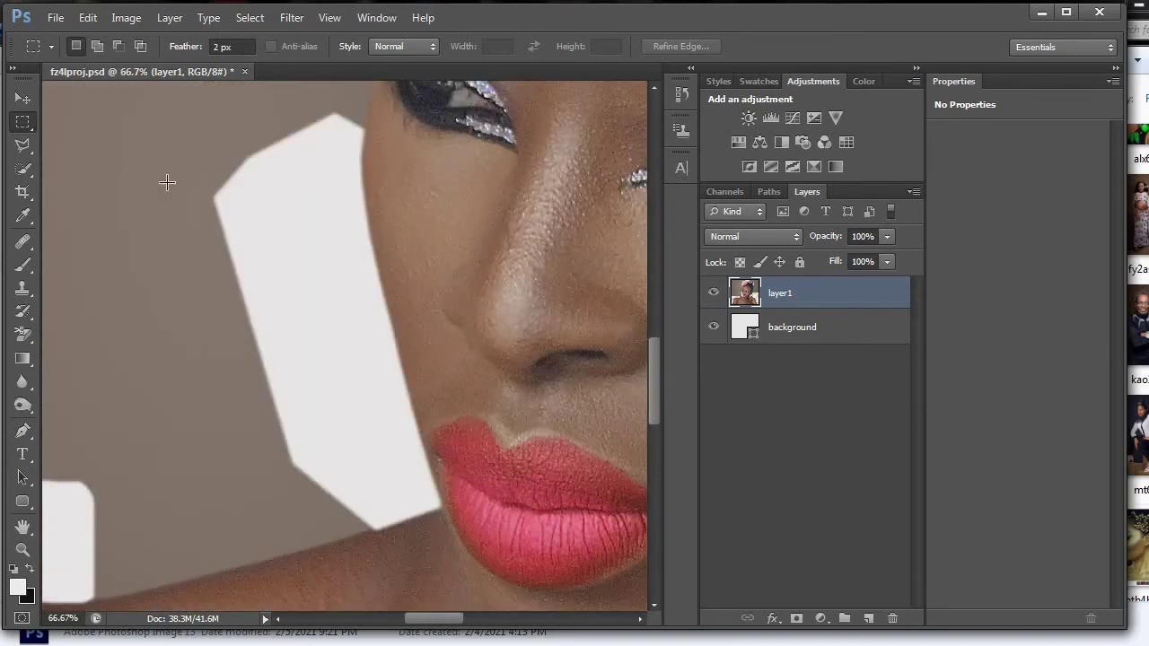
{"action": "left_click", "coordinate": [23, 146]}
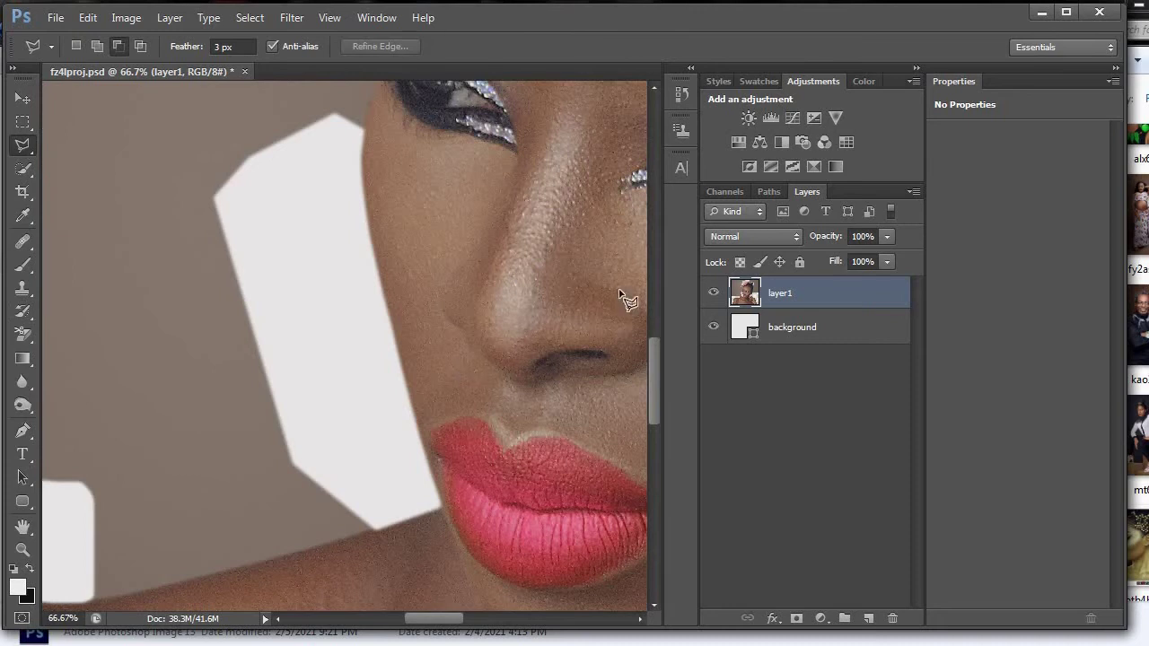
{"action": "left_click_drag", "start_coordinate": [656, 369], "coordinate": [657, 378]}
{"action": "left_click", "coordinate": [84, 480]}
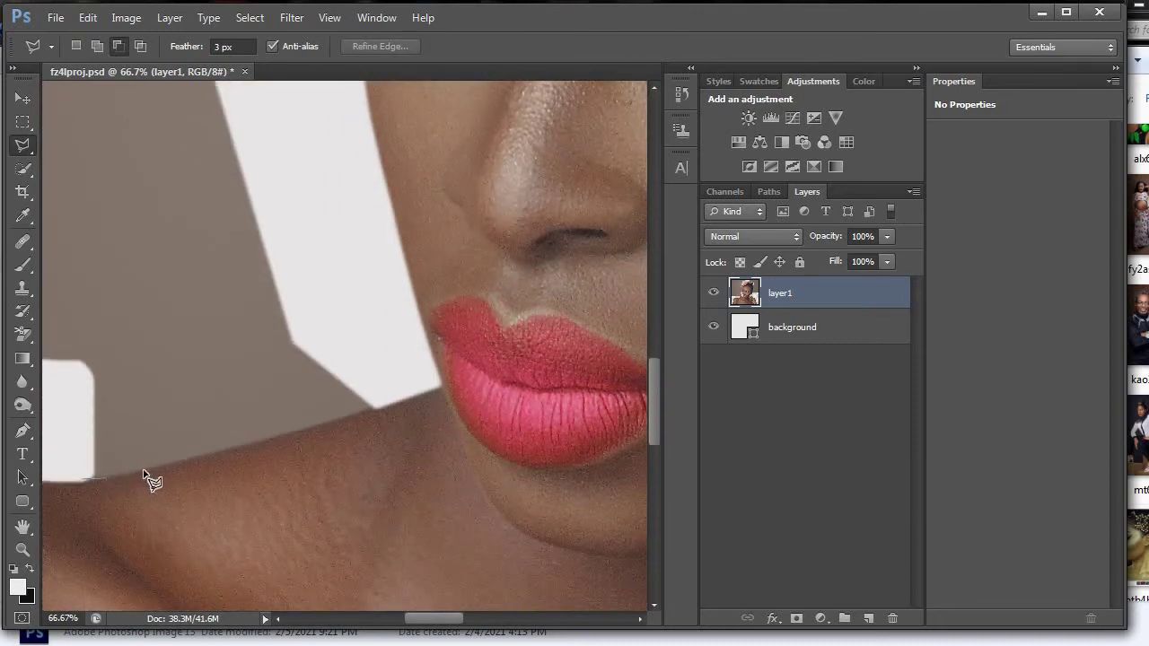
{"action": "left_click", "coordinate": [162, 467]}
{"action": "left_click", "coordinate": [270, 439]}
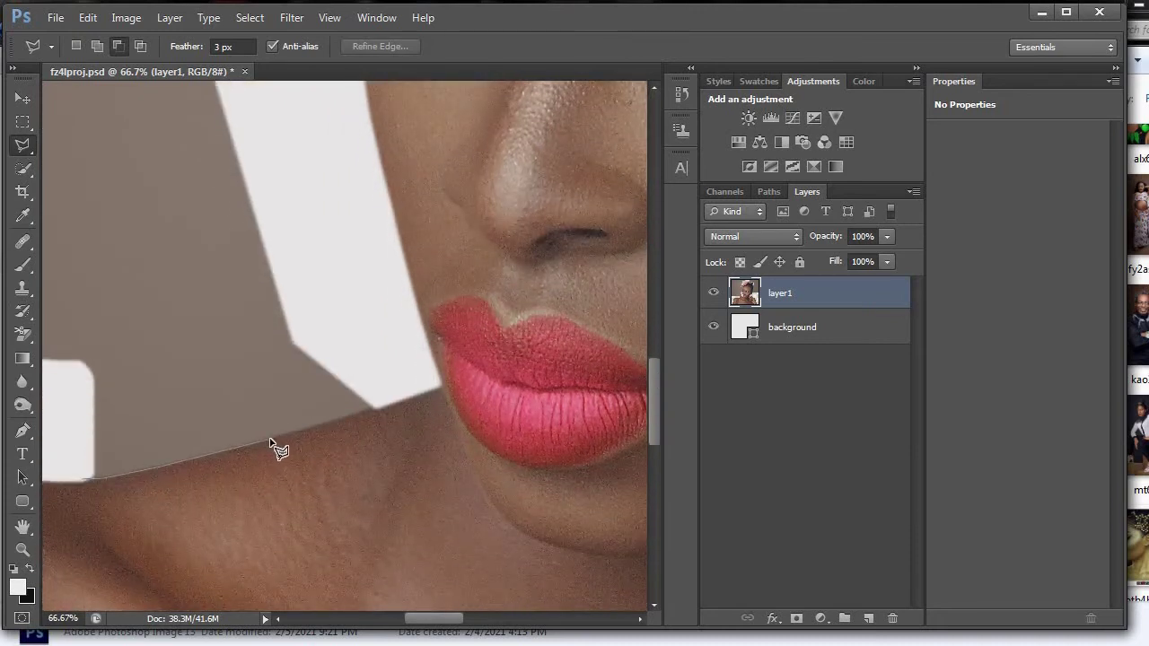
{"action": "left_click", "coordinate": [384, 406]}
{"action": "left_click", "coordinate": [327, 176]}
{"action": "left_click", "coordinate": [243, 109]}
{"action": "left_click", "coordinate": [151, 104]}
{"action": "left_click", "coordinate": [100, 130]}
{"action": "left_click", "coordinate": [59, 207]}
{"action": "left_click", "coordinate": [52, 343]}
{"action": "left_click", "coordinate": [51, 388]}
{"action": "left_click", "coordinate": [55, 423]}
{"action": "left_click", "coordinate": [71, 450]}
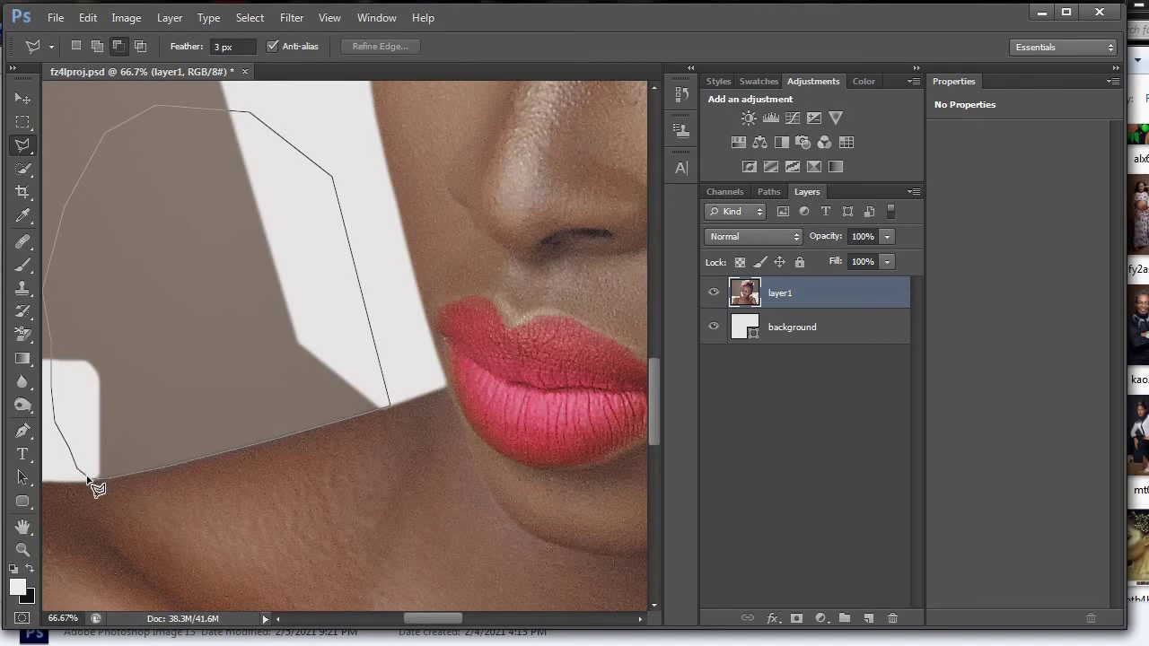
{"action": "left_click", "coordinate": [91, 481]}
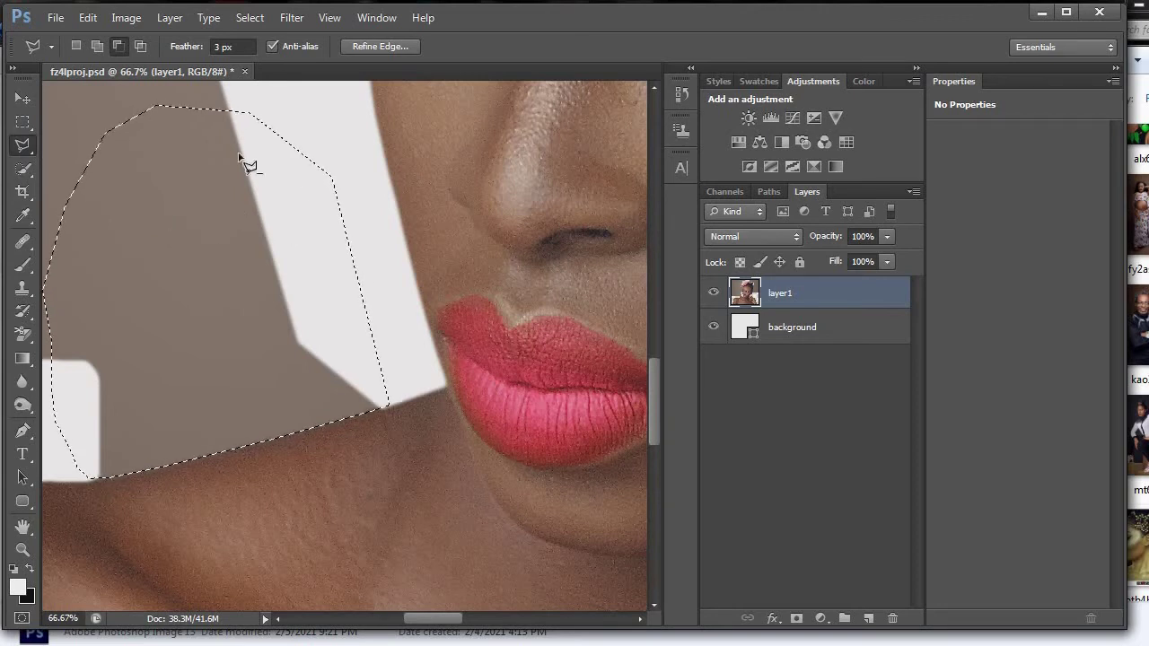
{"action": "left_click", "coordinate": [23, 122]}
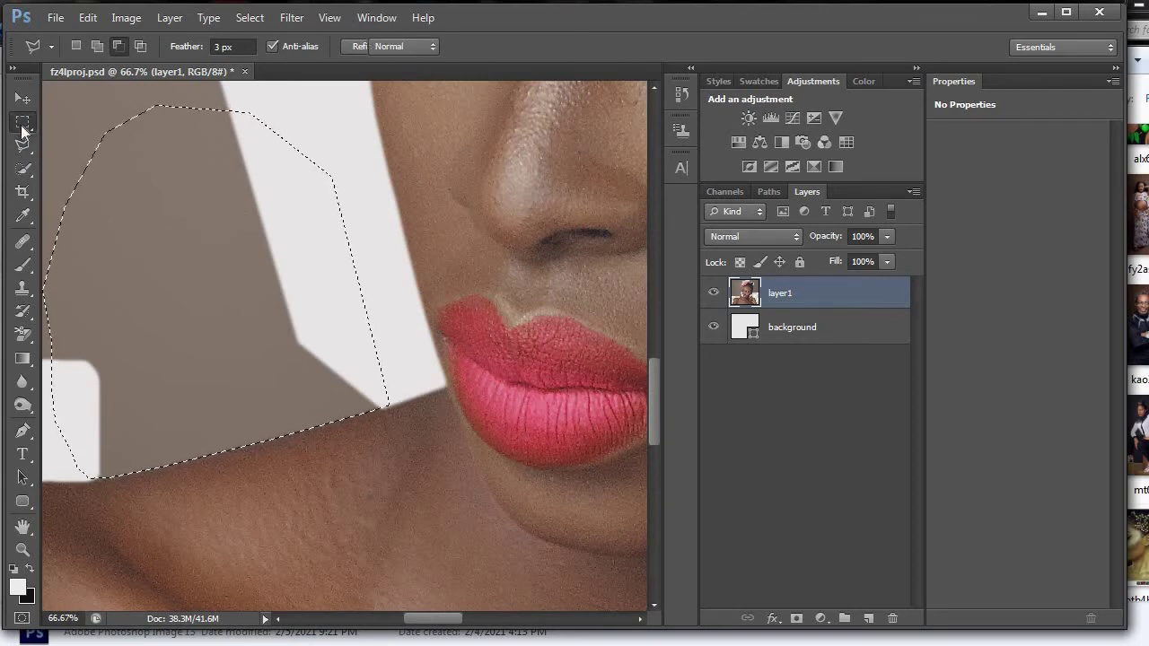
{"action": "left_click", "coordinate": [71, 114]}
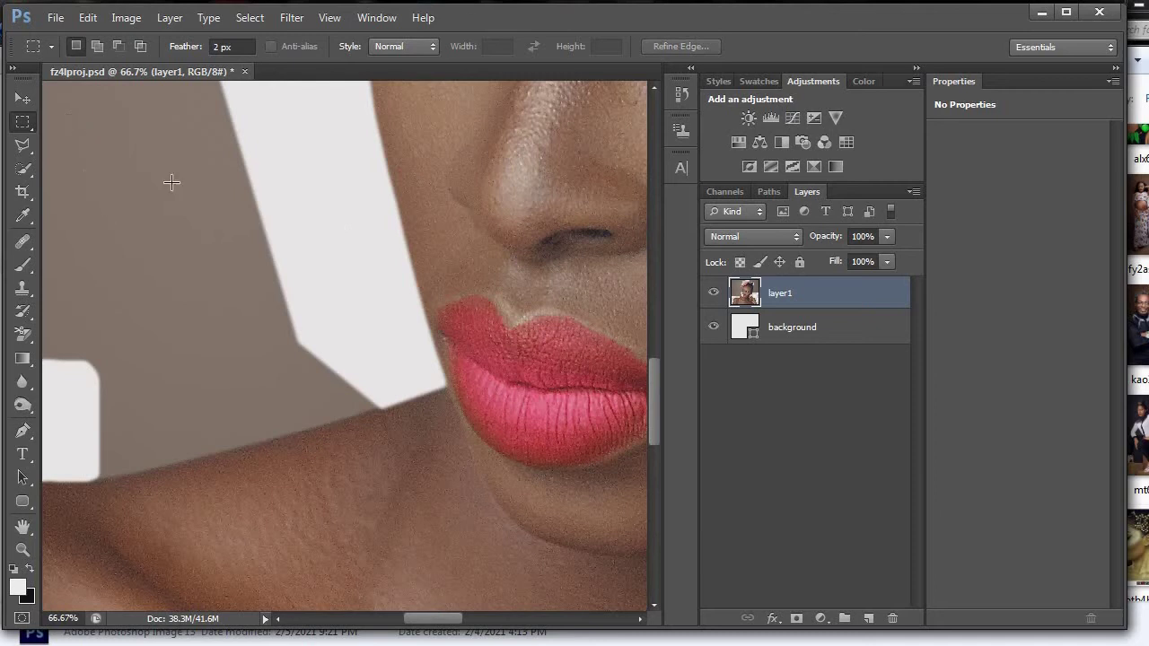
{"action": "key", "text": "ctrl+z"}
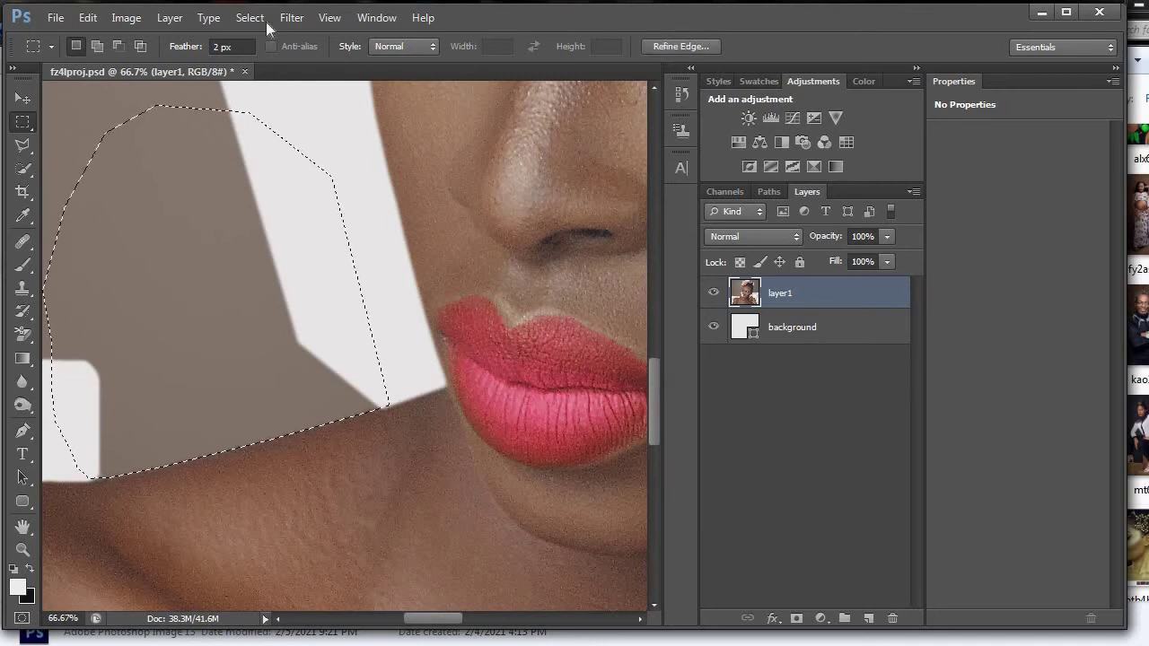
- Delete the selected backdrop above the shoulder from layer1 and deselect
{"action": "left_click", "coordinate": [34, 148]}
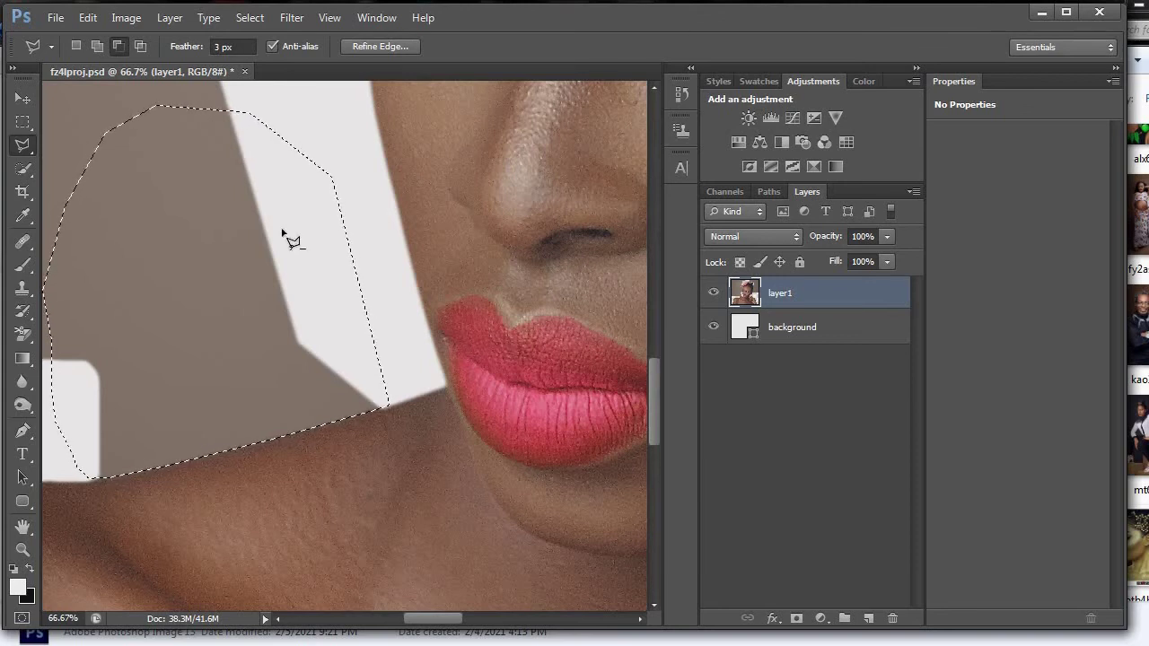
{"action": "key", "text": "Delete"}
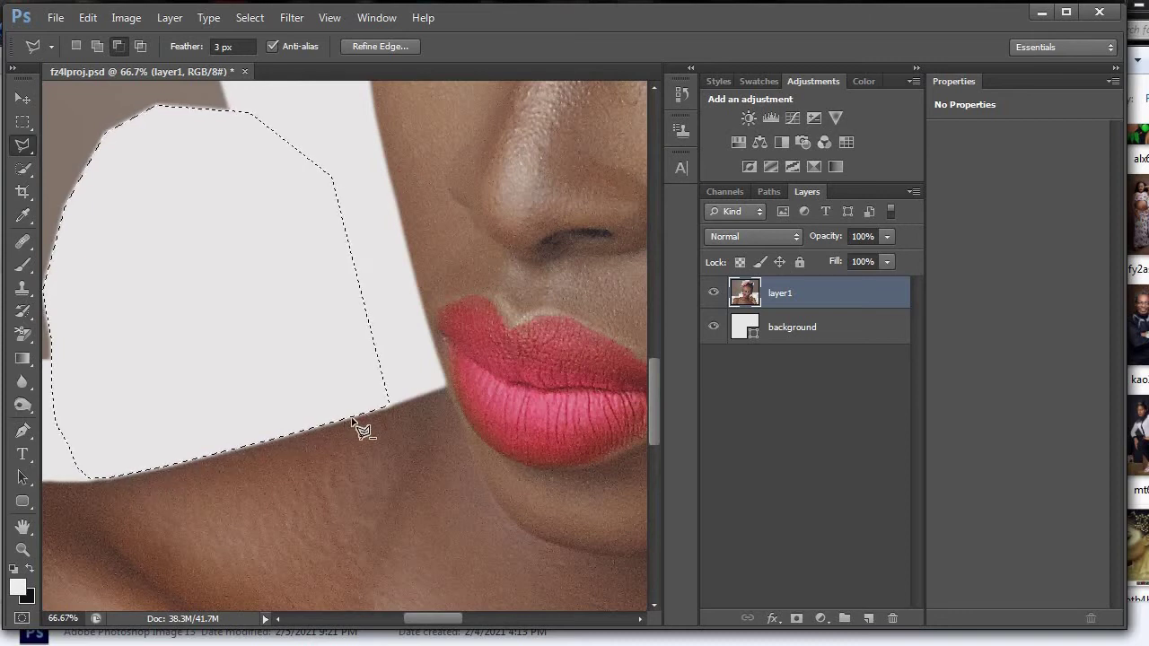
{"action": "left_click", "coordinate": [23, 121]}
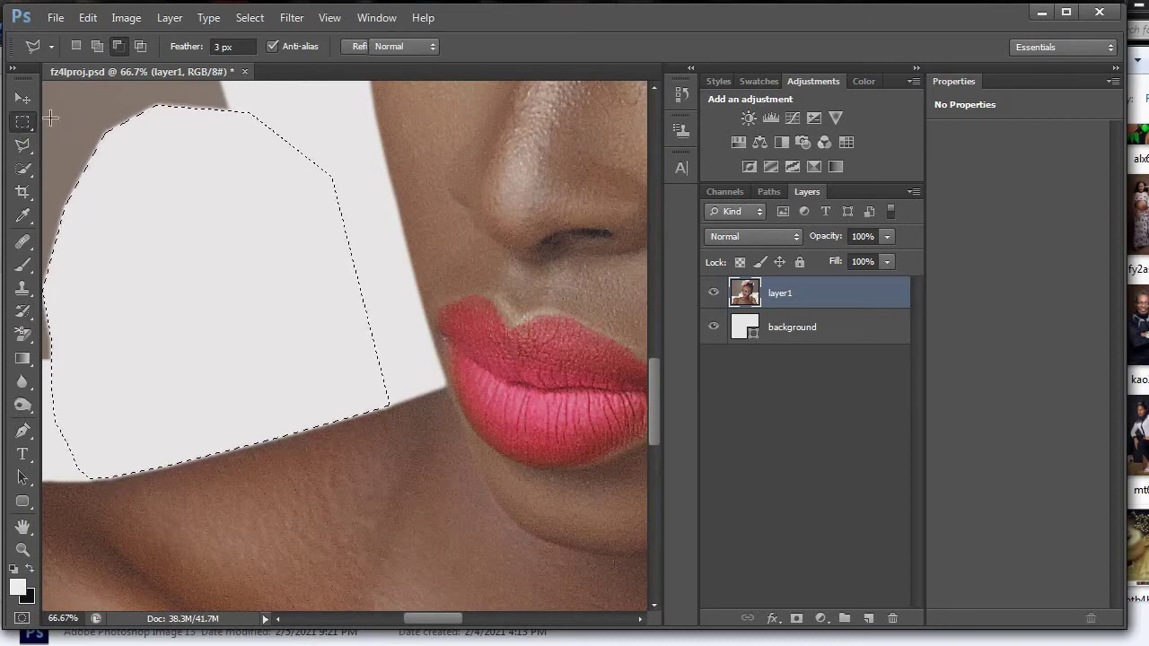
{"action": "left_click", "coordinate": [233, 353]}
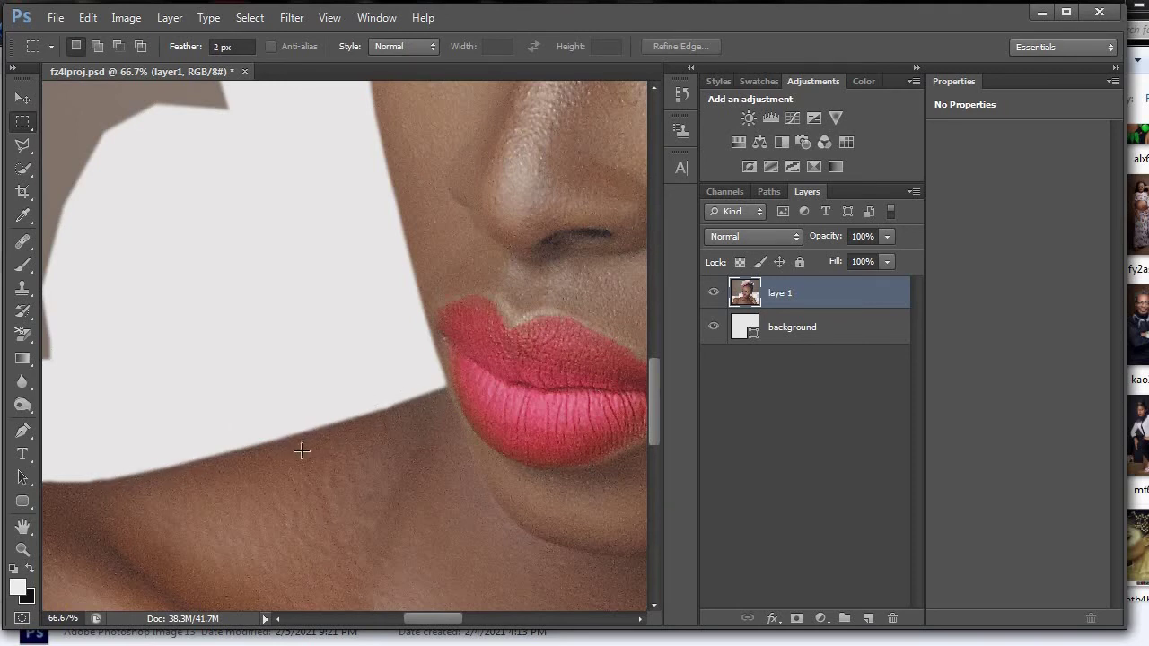
- Select the grey backdrop beside the winged eye, eyebrow and forehead with the 40 px Quick Selection brush
{"action": "left_click_drag", "start_coordinate": [652, 369], "coordinate": [668, 324]}
{"action": "key", "text": "ctrl+minus"}
{"action": "key", "text": "ctrl+minus"}
{"action": "key", "text": "ctrl+minus"}
{"action": "key", "text": "ctrl+minus"}
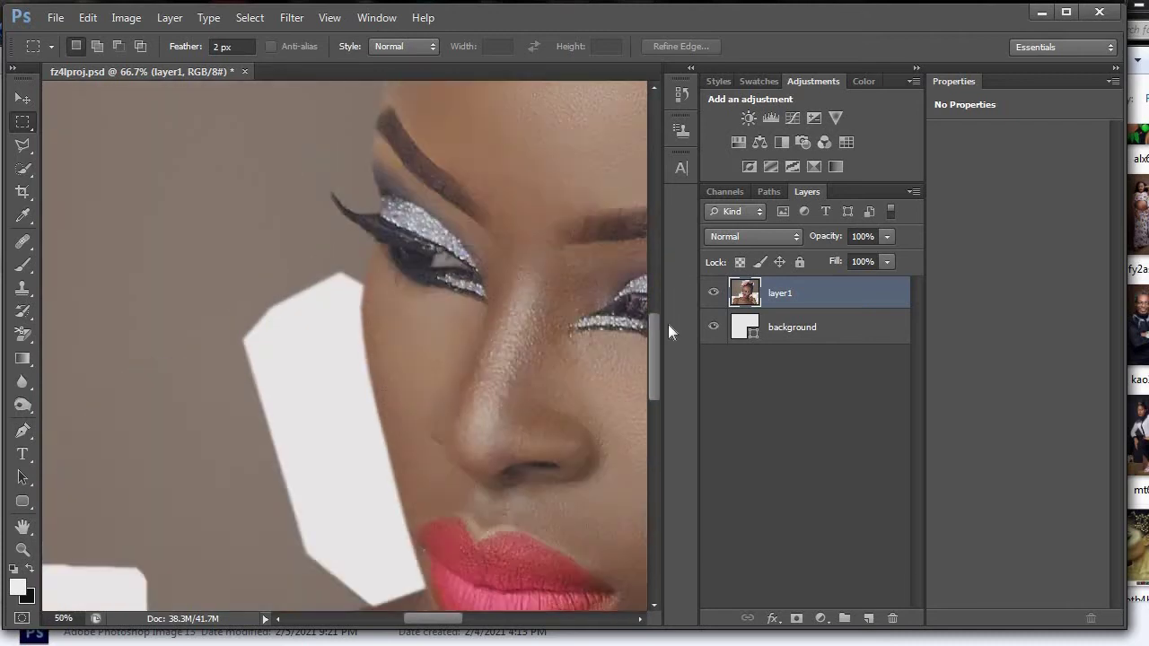
{"action": "key", "text": "ctrl+plus"}
{"action": "key", "text": "ctrl+plus"}
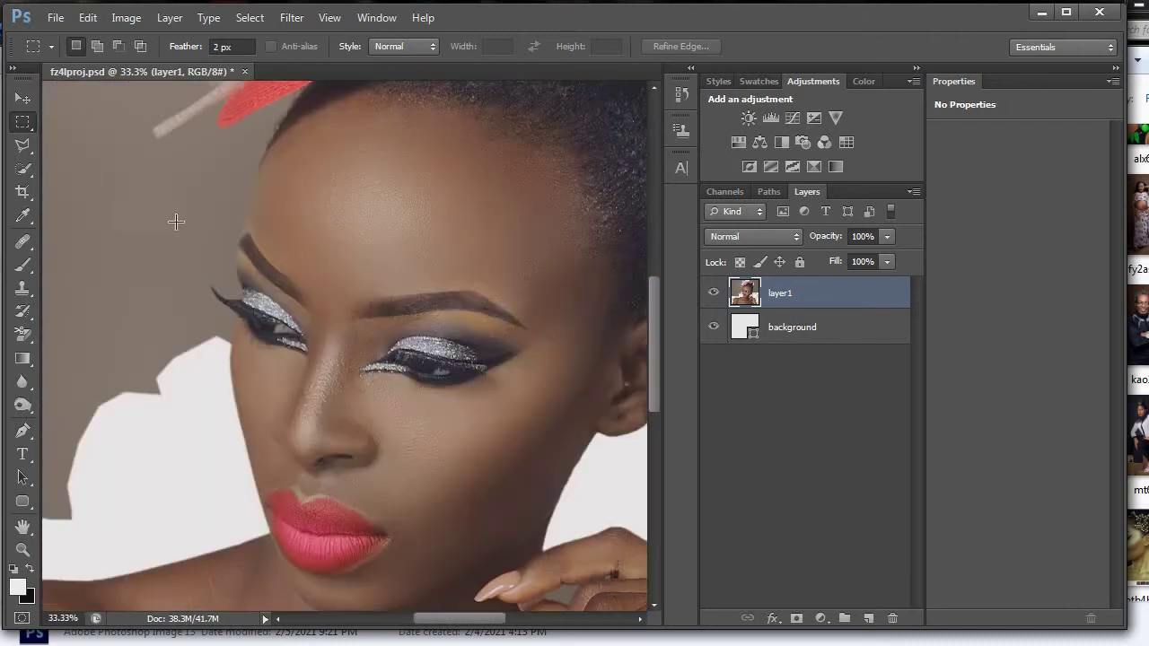
{"action": "left_click", "coordinate": [27, 169]}
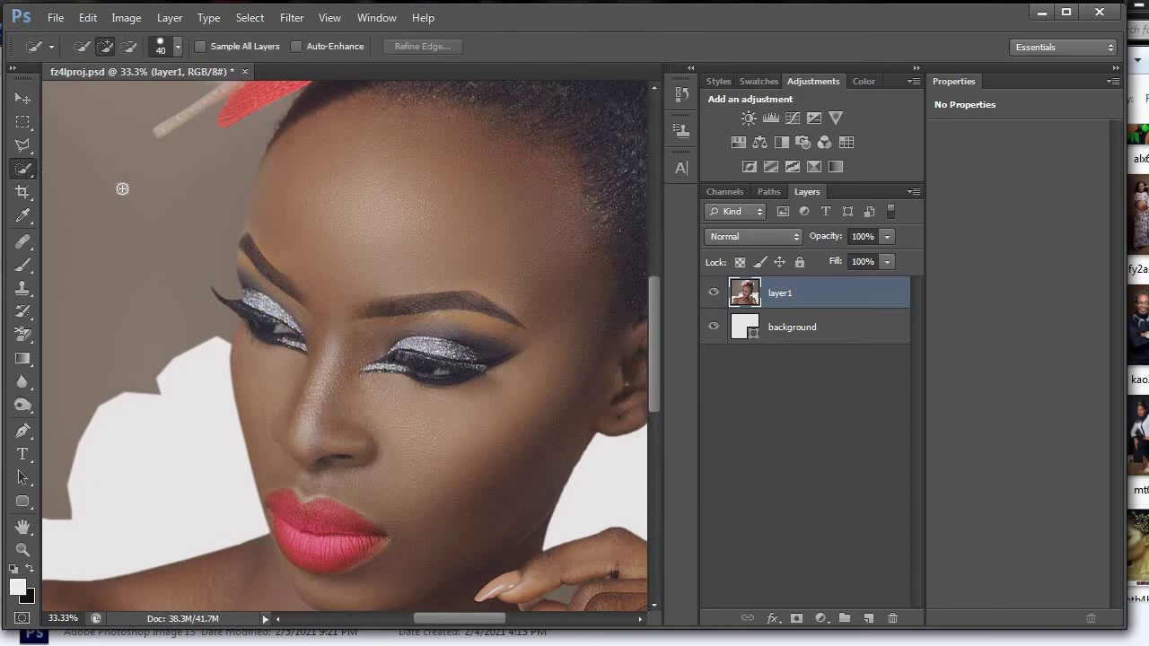
{"action": "key", "text": "ctrl+plus"}
{"action": "key", "text": "ctrl+plus"}
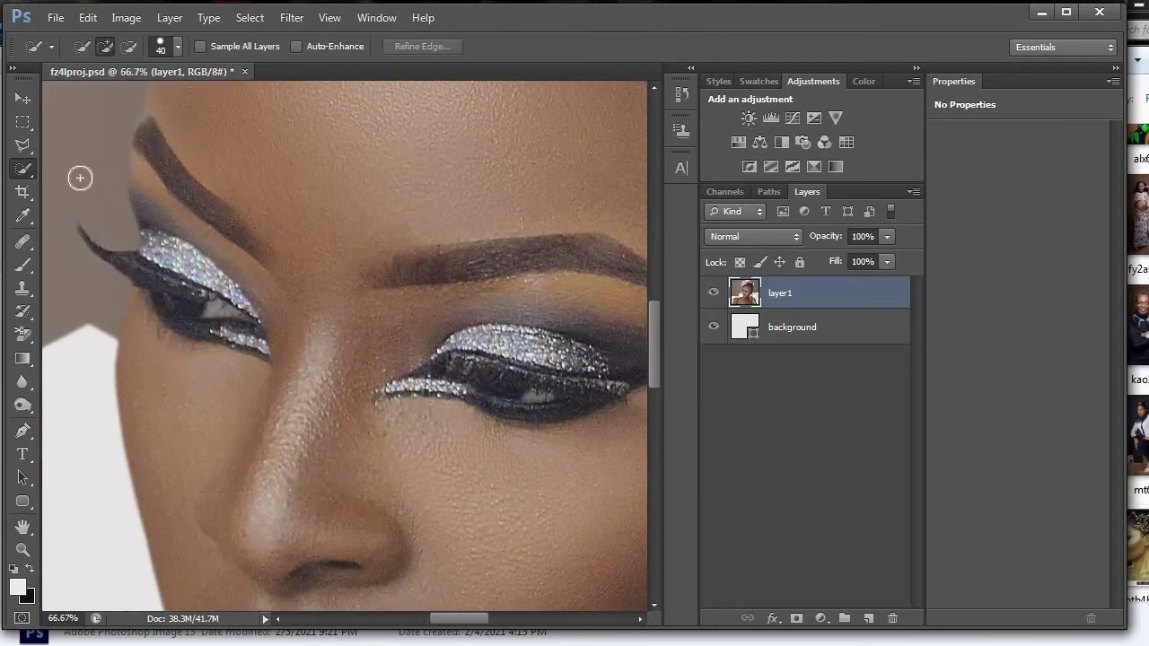
{"action": "left_click", "coordinate": [78, 133]}
{"action": "mouse_move", "coordinate": [96, 123]}
{"action": "left_mouse_down"}
{"action": "mouse_move", "coordinate": [72, 218]}
{"action": "mouse_move", "coordinate": [57, 218]}
{"action": "mouse_move", "coordinate": [56, 272]}
{"action": "mouse_move", "coordinate": [86, 322]}
{"action": "left_mouse_up"}
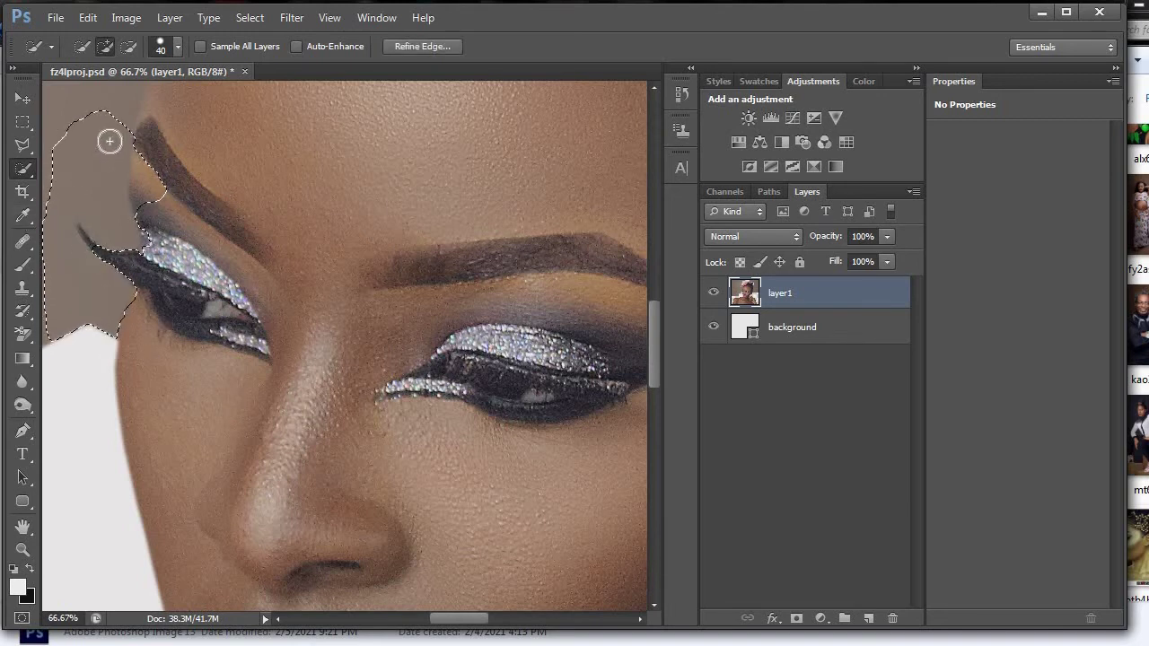
{"action": "scroll", "coordinate": [658, 307], "scroll_direction": "up", "scroll_amount": 3}
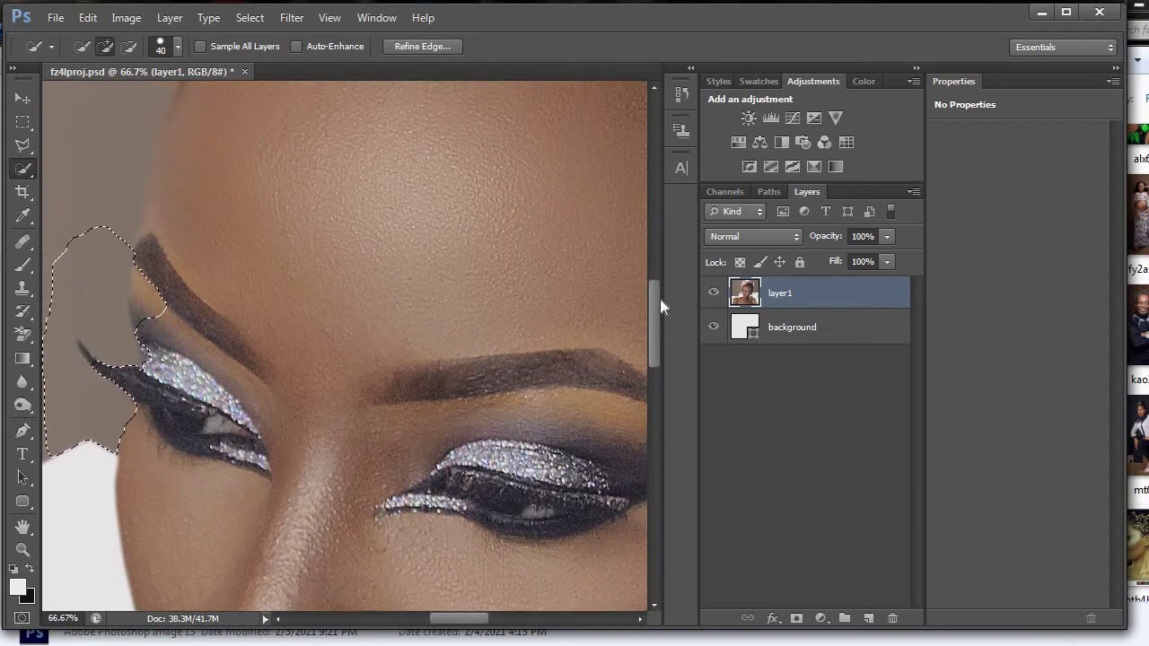
{"action": "mouse_move", "coordinate": [88, 248]}
{"action": "left_mouse_down"}
{"action": "mouse_move", "coordinate": [92, 188]}
{"action": "mouse_move", "coordinate": [121, 116]}
{"action": "left_mouse_up"}
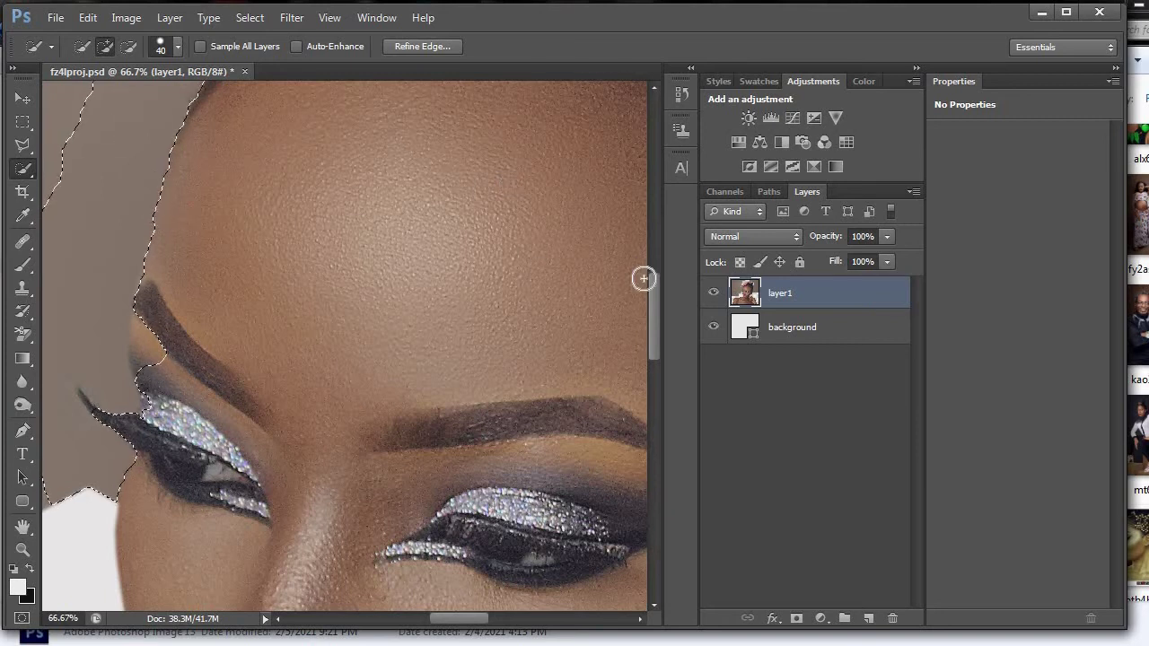
- Subtract the outer eyebrow and upper eyelid area from the selection with the Polygonal Lasso at 3 px feather
{"action": "scroll", "coordinate": [659, 299], "scroll_direction": "down", "scroll_amount": 1}
{"action": "scroll", "coordinate": [659, 299], "scroll_direction": "down", "scroll_amount": 1}
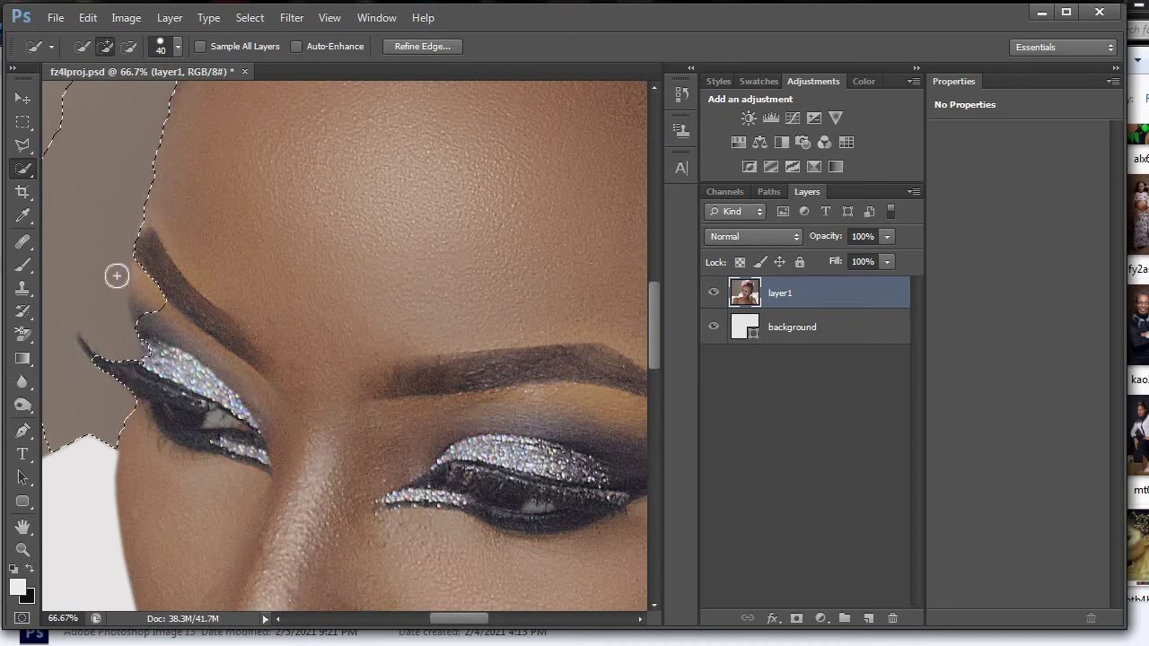
{"action": "left_click", "coordinate": [144, 298]}
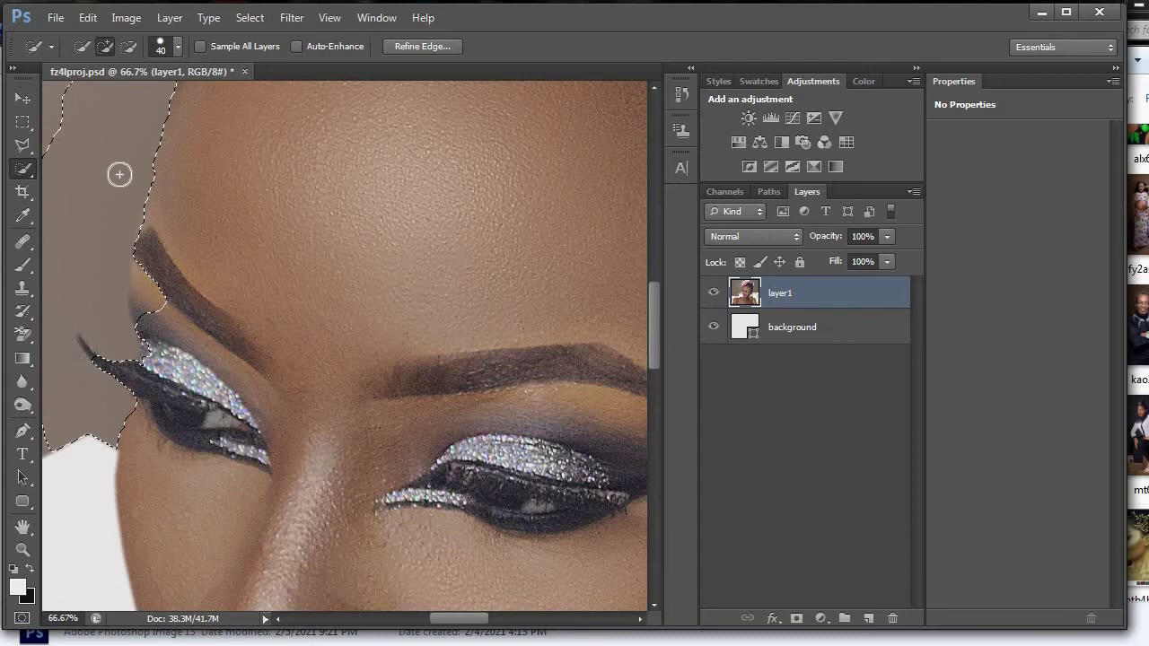
{"action": "left_click", "coordinate": [24, 148]}
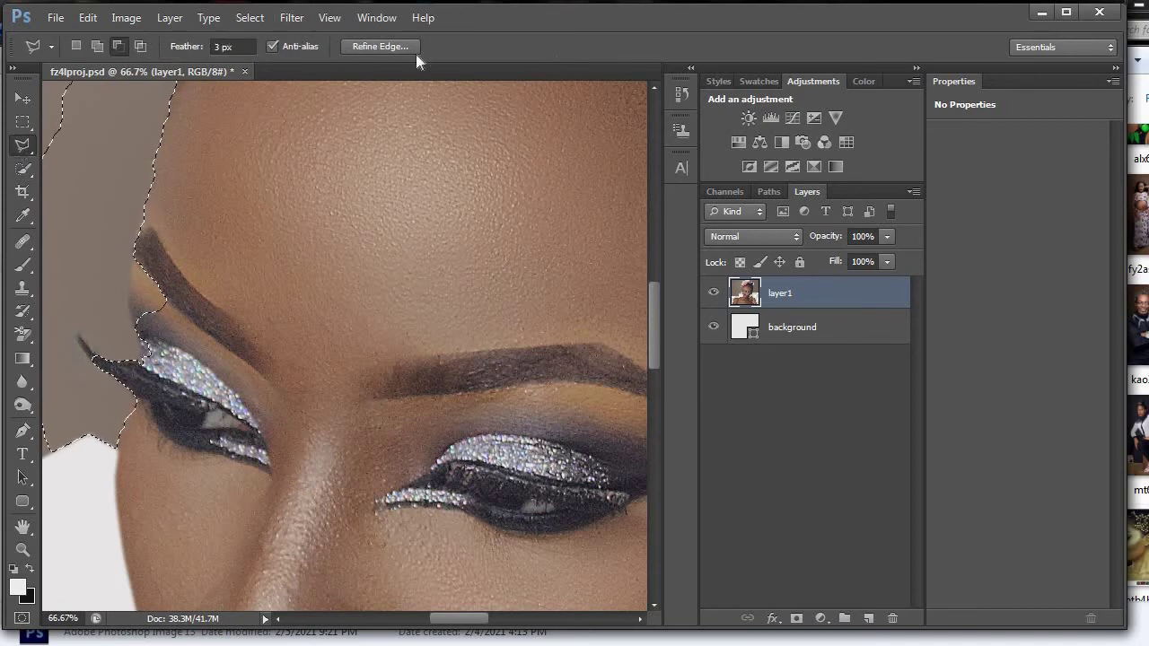
{"action": "left_click", "coordinate": [124, 52]}
{"action": "left_click", "coordinate": [137, 328]}
{"action": "left_click", "coordinate": [146, 351]}
{"action": "left_click", "coordinate": [194, 344]}
{"action": "left_click", "coordinate": [204, 315]}
{"action": "left_click", "coordinate": [202, 266]}
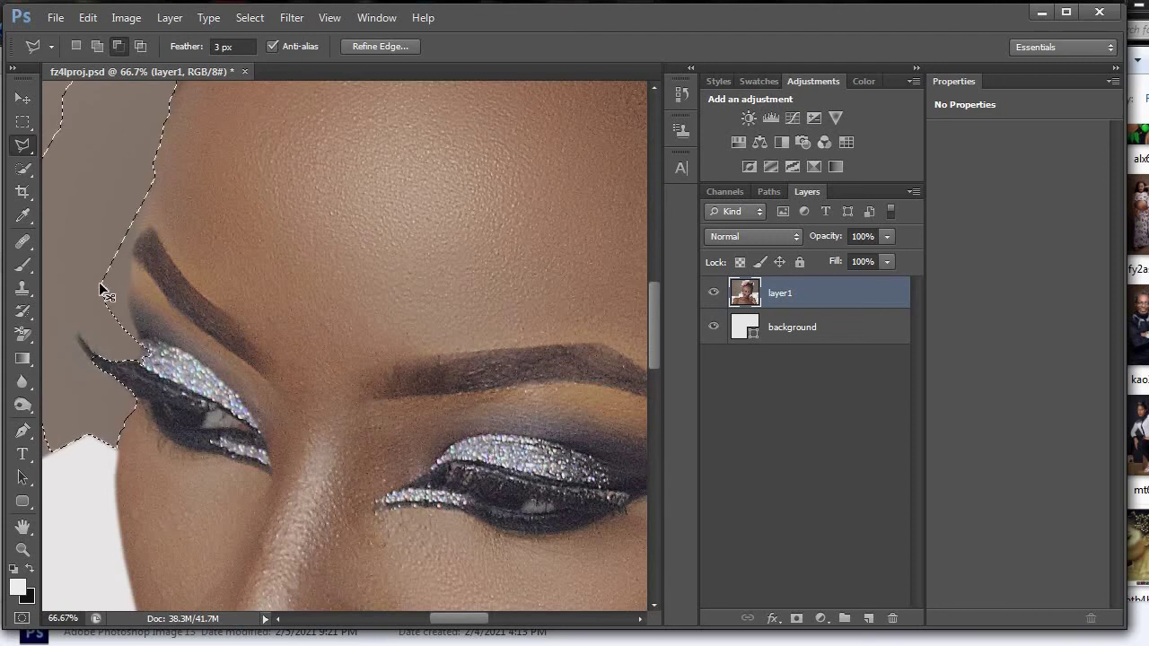
- Add the missing backdrop strip beside the eyebrow to the selection, tracing the skin edge from the forehead to the glitter eyelid
{"action": "key", "text": "ctrl+plus"}
{"action": "left_click_drag", "start_coordinate": [268, 216], "coordinate": [470, 249]}
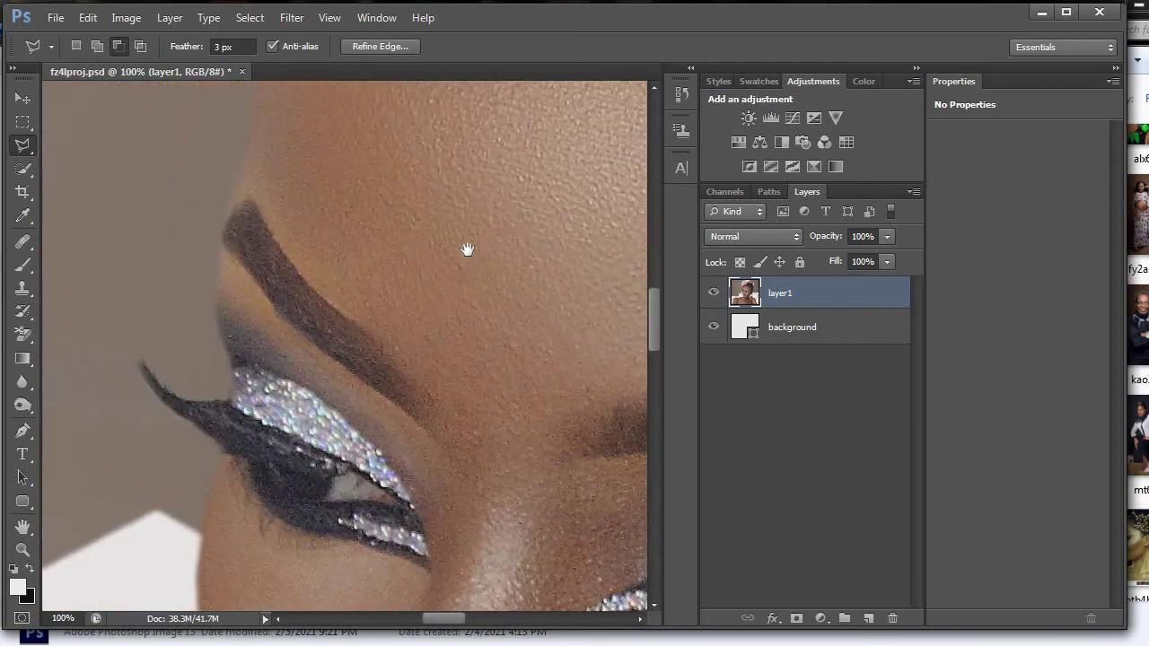
{"action": "left_click", "coordinate": [102, 54]}
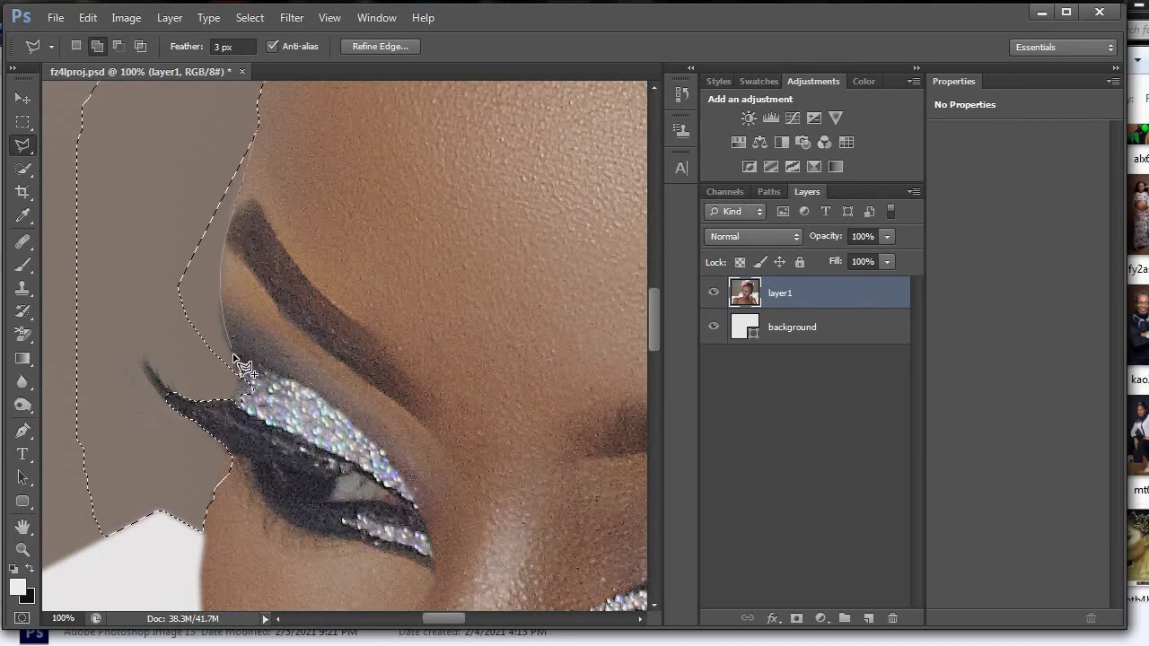
{"action": "left_click", "coordinate": [193, 384]}
{"action": "left_click", "coordinate": [134, 270]}
{"action": "left_click", "coordinate": [148, 160]}
{"action": "left_click", "coordinate": [190, 126]}
{"action": "left_click", "coordinate": [226, 115]}
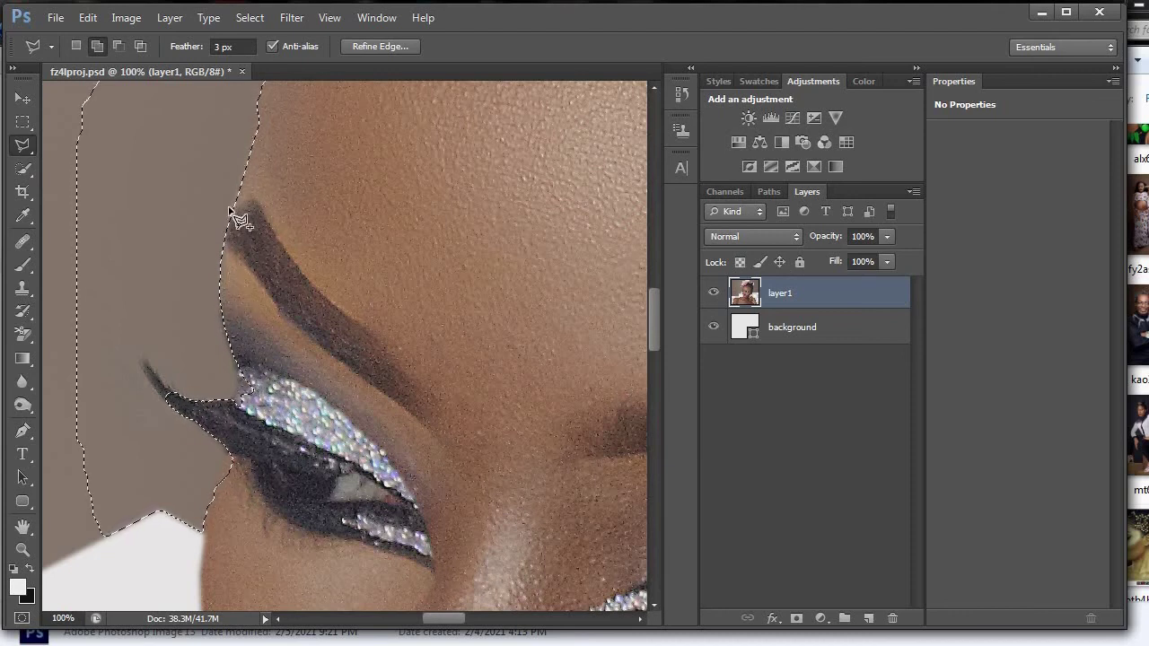
- Cut the strip beside the eyebrow out of the selection and add it back with a new outline along the face edge
{"action": "left_click", "coordinate": [125, 48]}
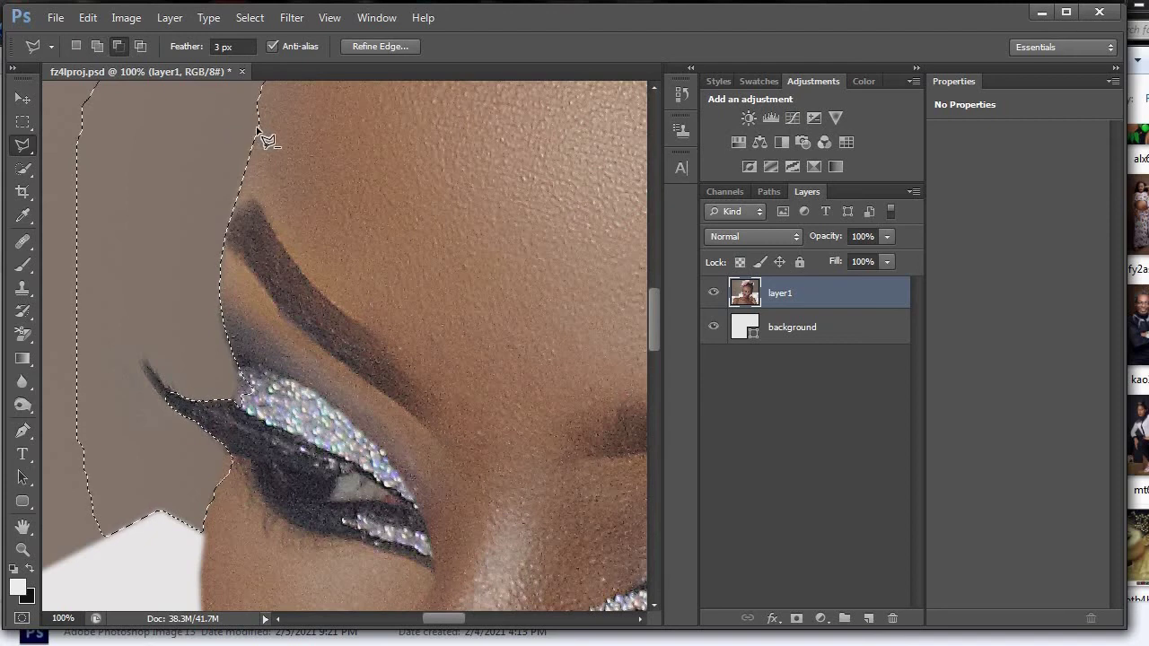
{"action": "left_click", "coordinate": [200, 189]}
{"action": "left_click", "coordinate": [174, 293]}
{"action": "double_click", "coordinate": [219, 363]}
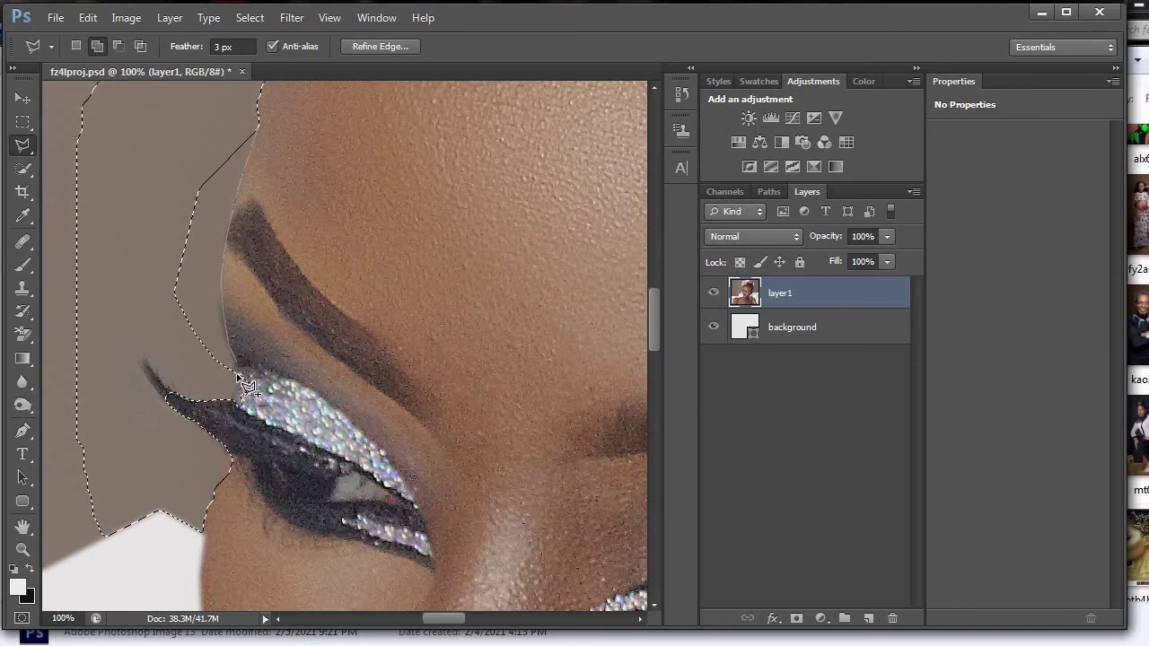
{"action": "double_click", "coordinate": [191, 124]}
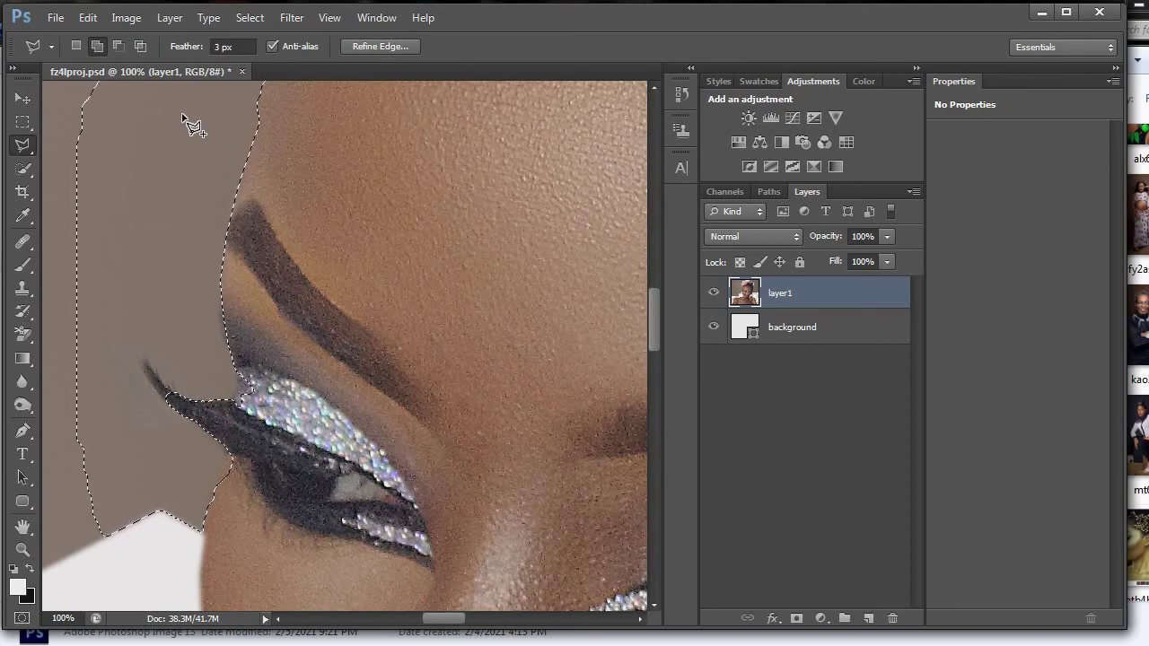
- Subtract a wide area around the outer eyebrow from the selection, from the lower forehead down to the glitter eyelid
{"action": "left_click", "coordinate": [118, 47]}
{"action": "left_click", "coordinate": [96, 49]}
{"action": "scroll", "coordinate": [660, 340], "scroll_direction": "down", "scroll_amount": 3}
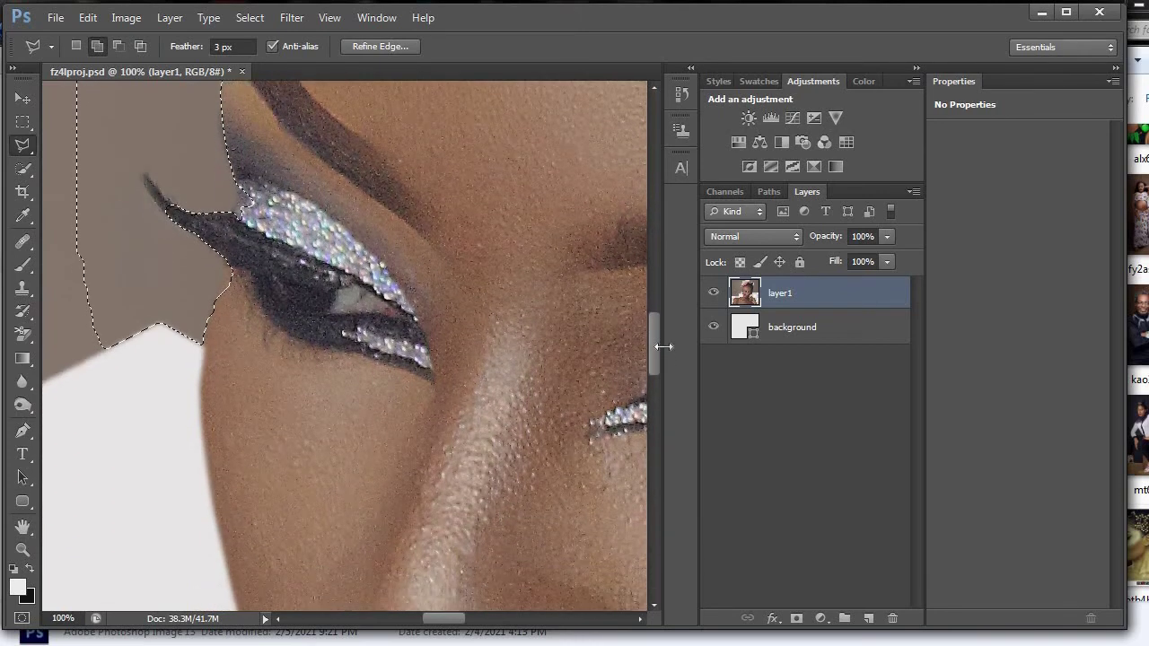
{"action": "left_click_drag", "start_coordinate": [657, 333], "coordinate": [656, 299]}
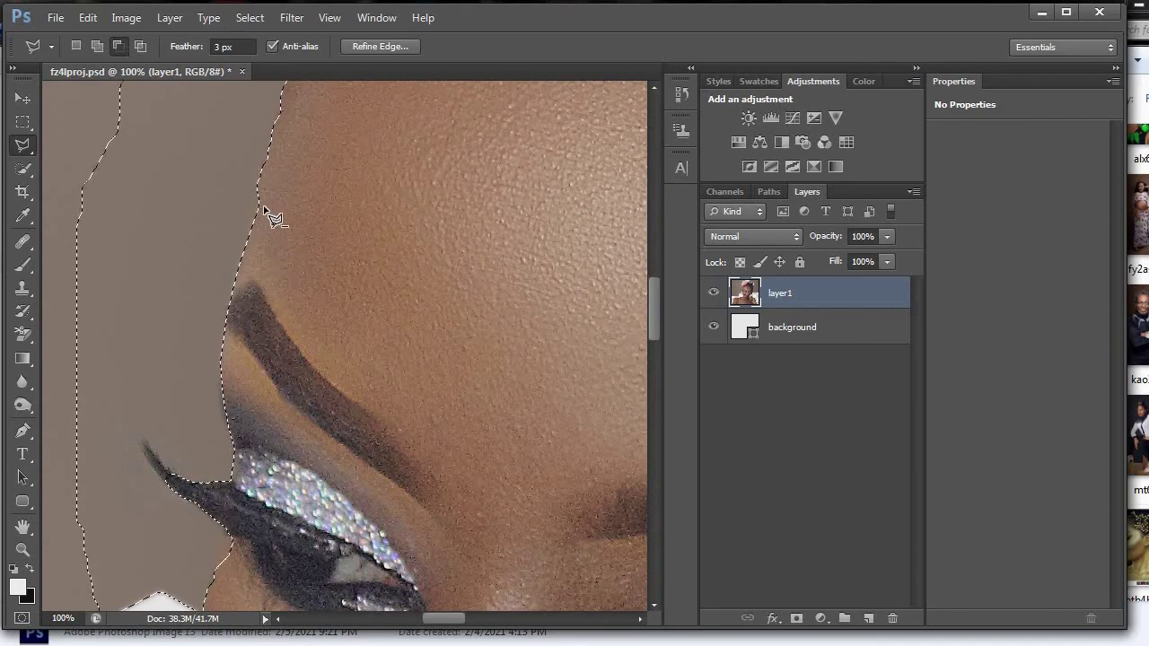
{"action": "left_click", "coordinate": [189, 260]}
{"action": "left_click", "coordinate": [176, 312]}
{"action": "left_click", "coordinate": [174, 380]}
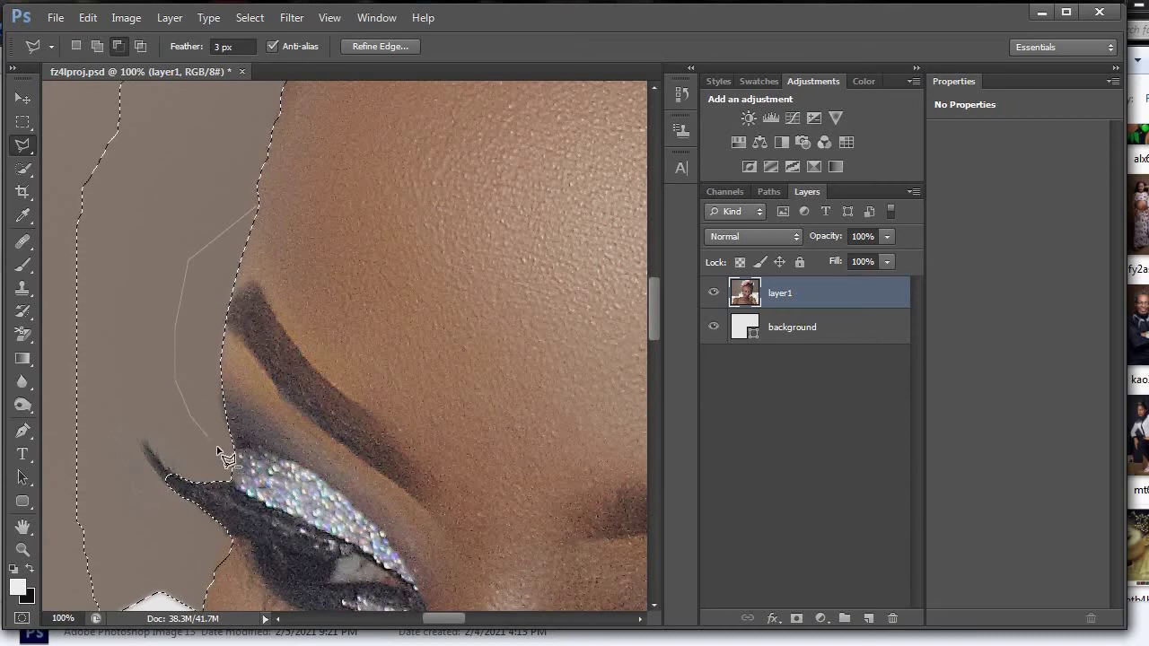
{"action": "left_click", "coordinate": [237, 457]}
{"action": "left_click", "coordinate": [325, 386]}
{"action": "left_click", "coordinate": [352, 265]}
{"action": "left_click", "coordinate": [341, 219]}
{"action": "left_click", "coordinate": [315, 195]}
{"action": "double_click", "coordinate": [288, 207]}
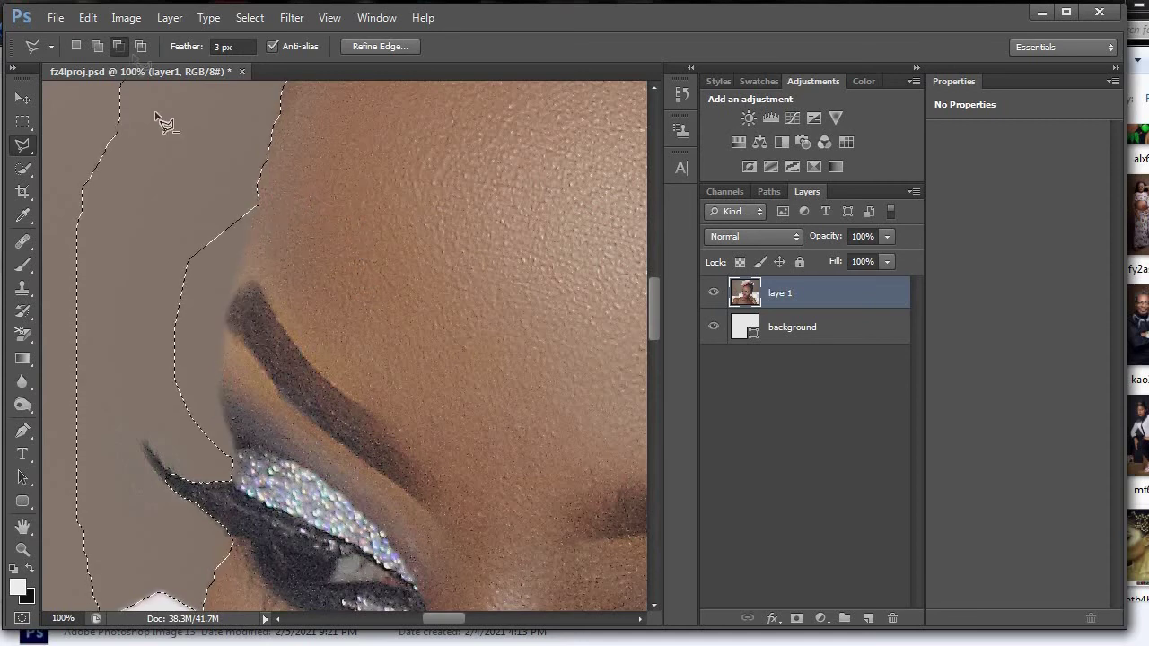
- Add the backdrop beside the eyebrow back to the selection, following the brow and eyelid edge closely with the Polygonal Lasso
{"action": "left_click", "coordinate": [97, 45]}
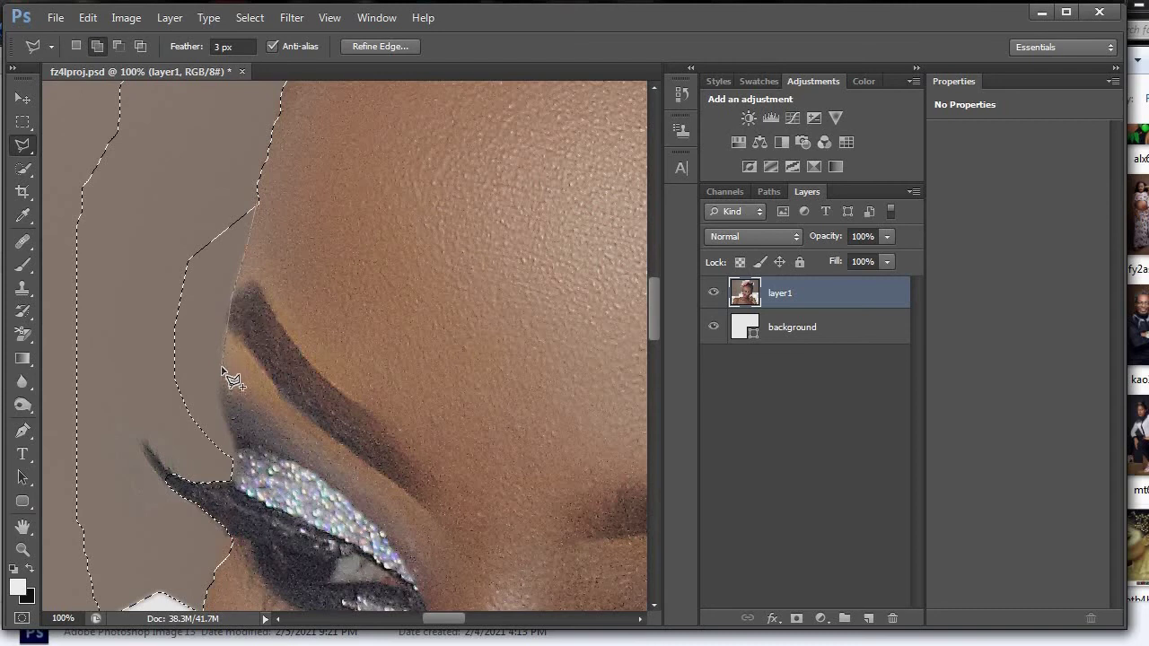
{"action": "left_click", "coordinate": [223, 405]}
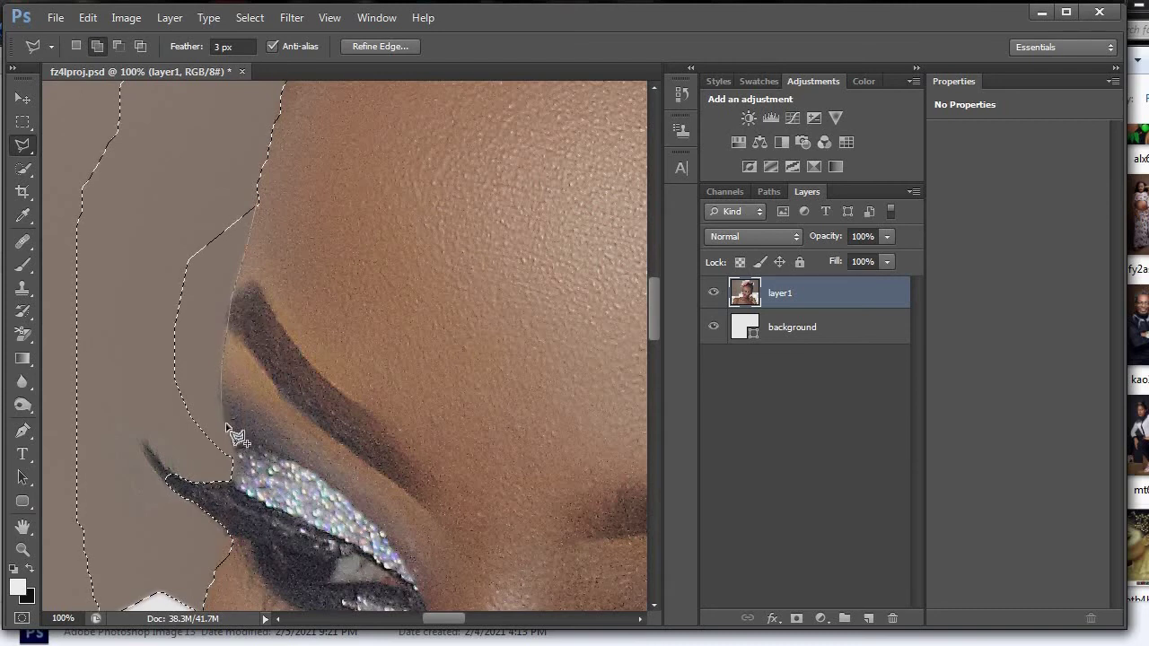
{"action": "left_click", "coordinate": [231, 456]}
{"action": "left_click", "coordinate": [171, 434]}
{"action": "left_click", "coordinate": [144, 284]}
{"action": "left_click", "coordinate": [145, 255]}
{"action": "left_click", "coordinate": [169, 215]}
{"action": "left_click", "coordinate": [199, 196]}
{"action": "double_click", "coordinate": [232, 189]}
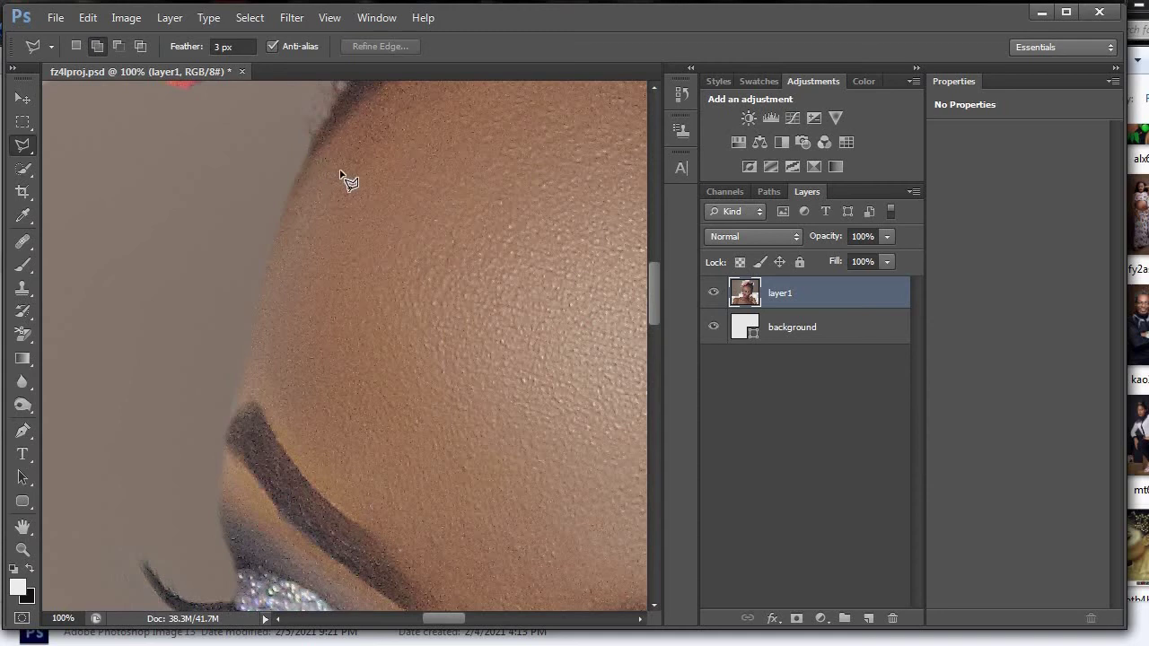
- Outline the backdrop beside the forehead from the hairline to the eyebrow with the Polygonal Lasso, then deselect it
{"action": "left_click", "coordinate": [310, 149]}
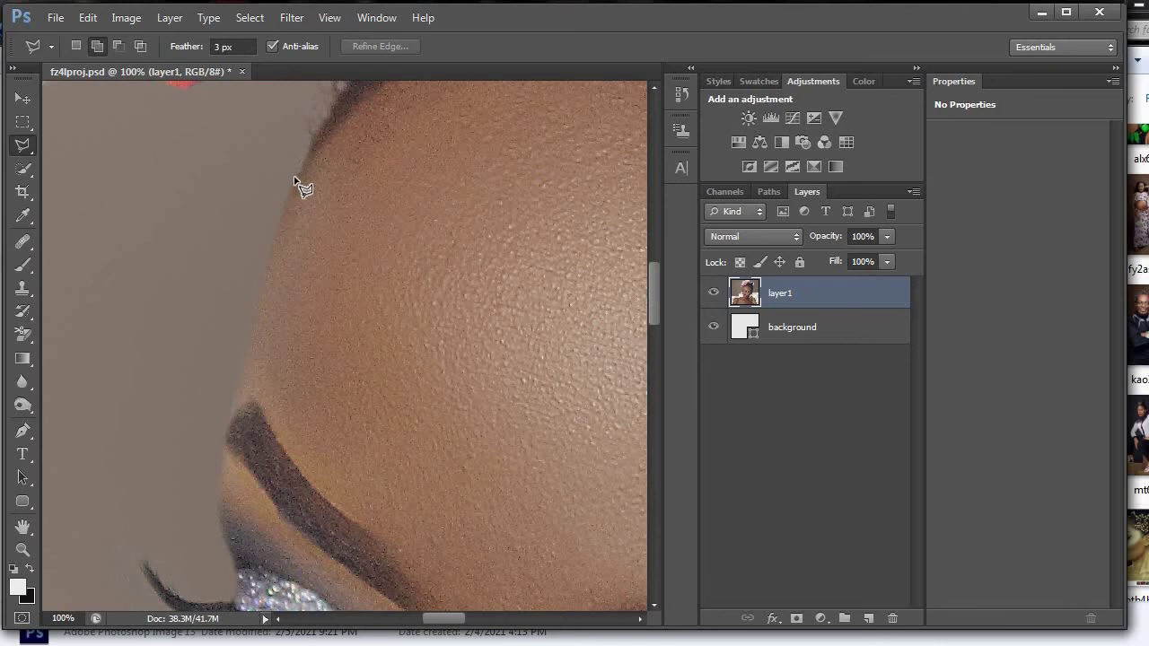
{"action": "left_click", "coordinate": [275, 234]}
{"action": "left_click", "coordinate": [228, 422]}
{"action": "left_click", "coordinate": [137, 393]}
{"action": "left_click", "coordinate": [154, 205]}
{"action": "left_click", "coordinate": [214, 118]}
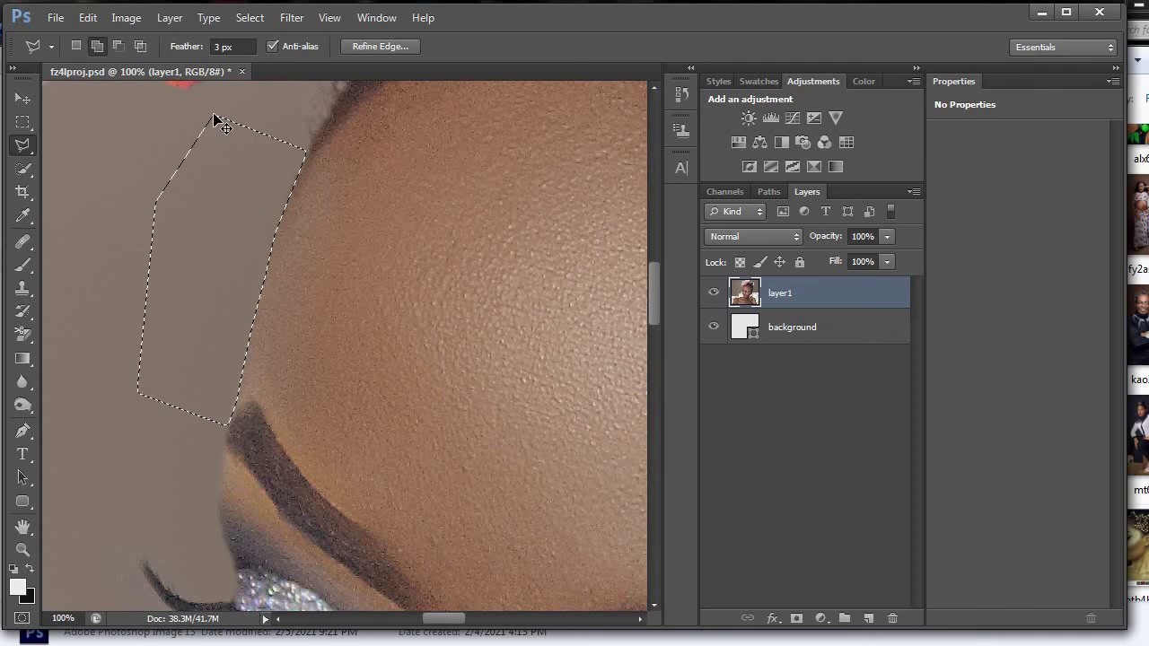
{"action": "key", "text": "ctrl+d"}
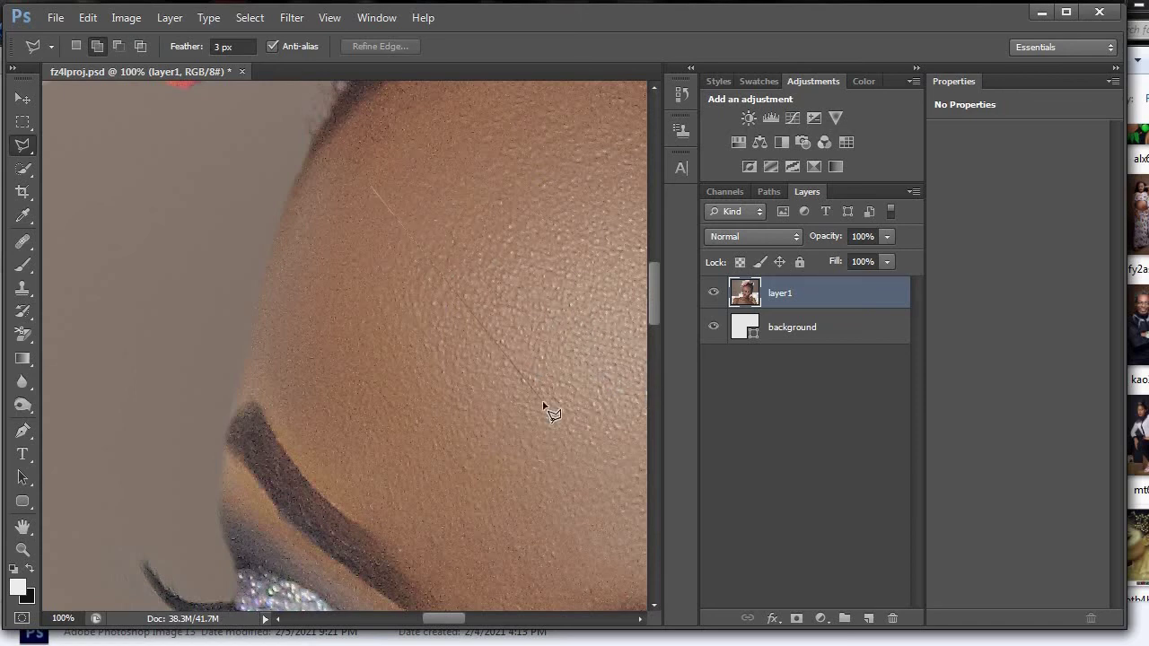
- Trace the forehead edge from the hairline down past the eyebrow with the Polygonal Lasso, correcting misplaced points
{"action": "key", "text": "Escape"}
{"action": "left_click", "coordinate": [311, 149]}
{"action": "left_click", "coordinate": [264, 274]}
{"action": "left_click", "coordinate": [253, 328]}
{"action": "left_click", "coordinate": [246, 378]}
{"action": "left_click", "coordinate": [434, 419]}
{"action": "left_click", "coordinate": [219, 477]}
{"action": "key", "text": "BackSpace"}
{"action": "left_click", "coordinate": [257, 298]}
{"action": "left_click", "coordinate": [242, 365]}
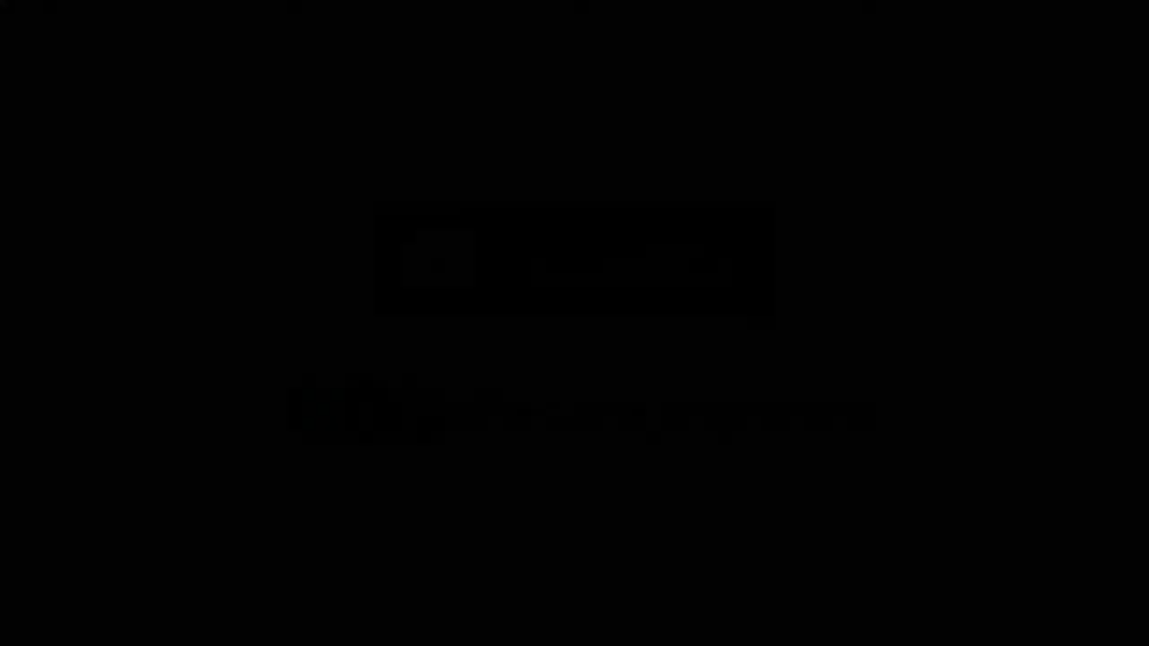